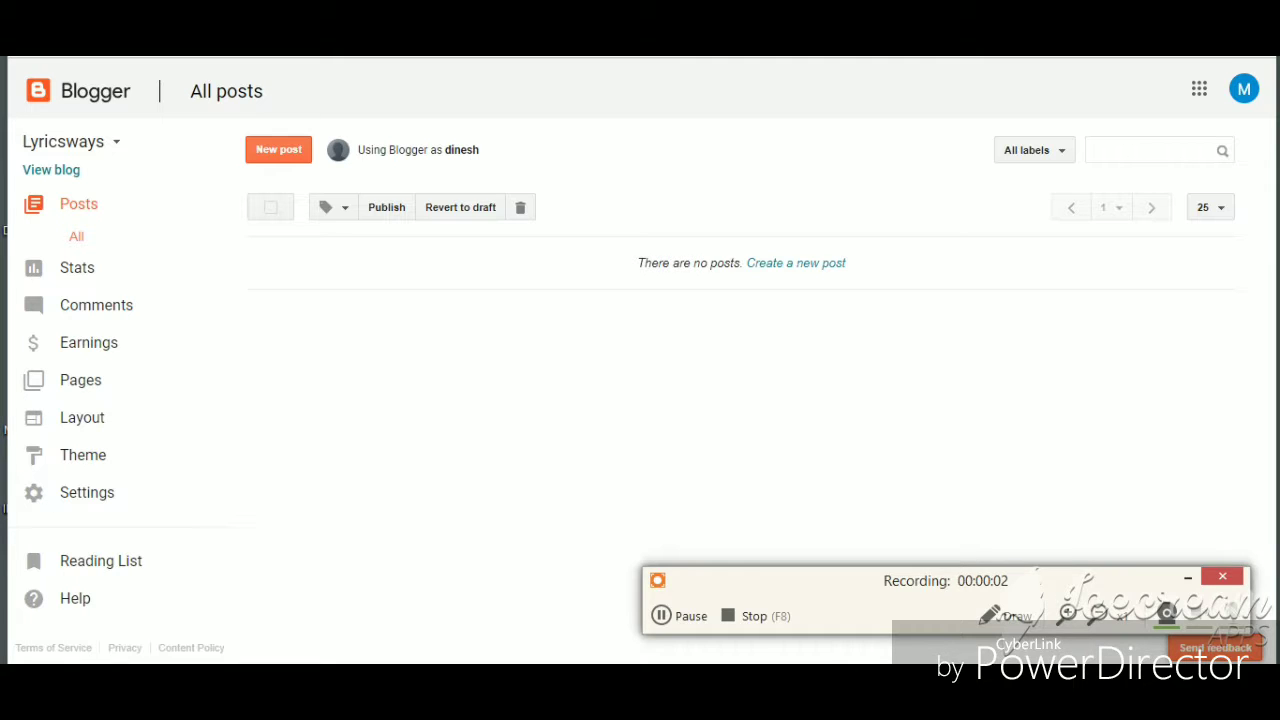
Open a blank new-post editor for the Lyricsways blog.
double_click(252, 149)
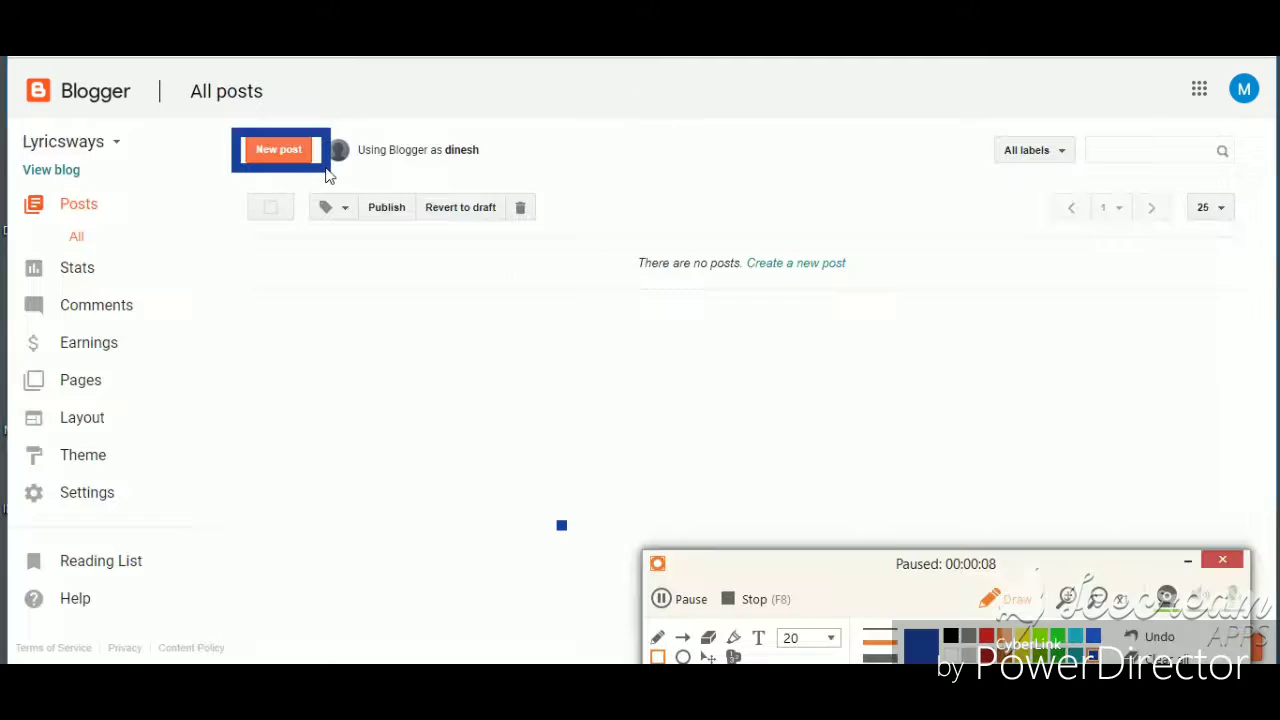
key(F7)
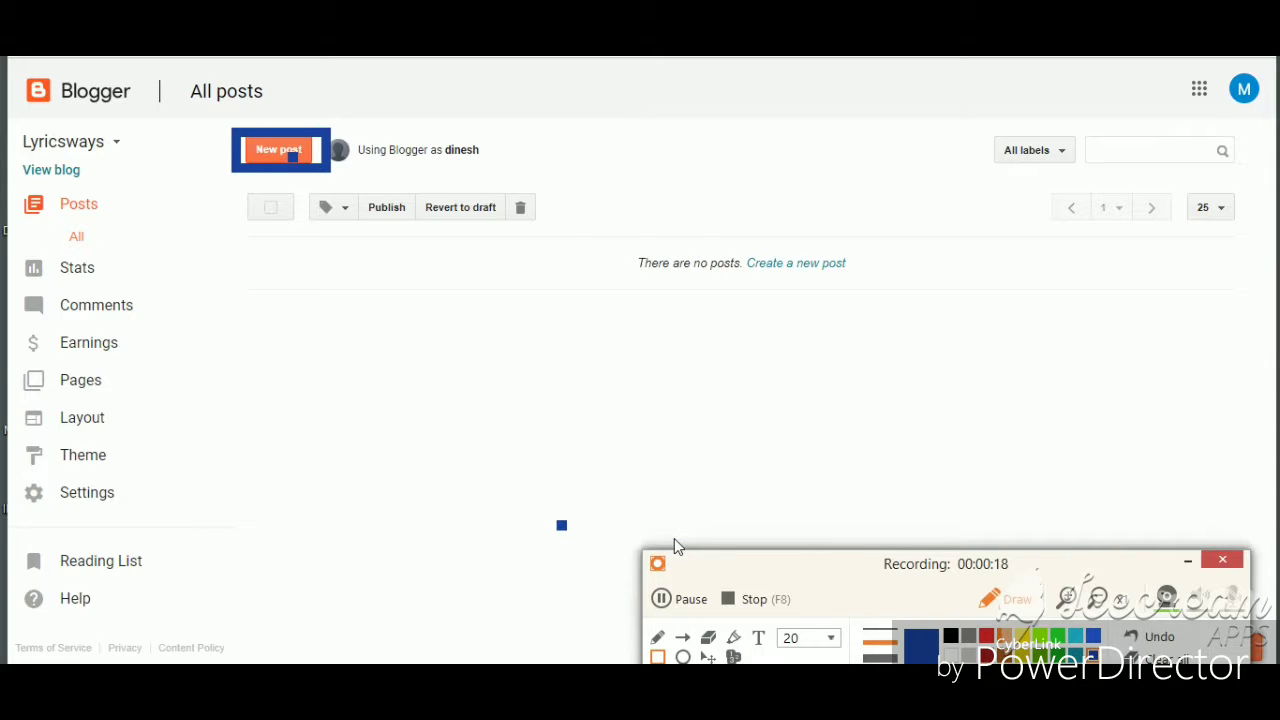
click(280, 155)
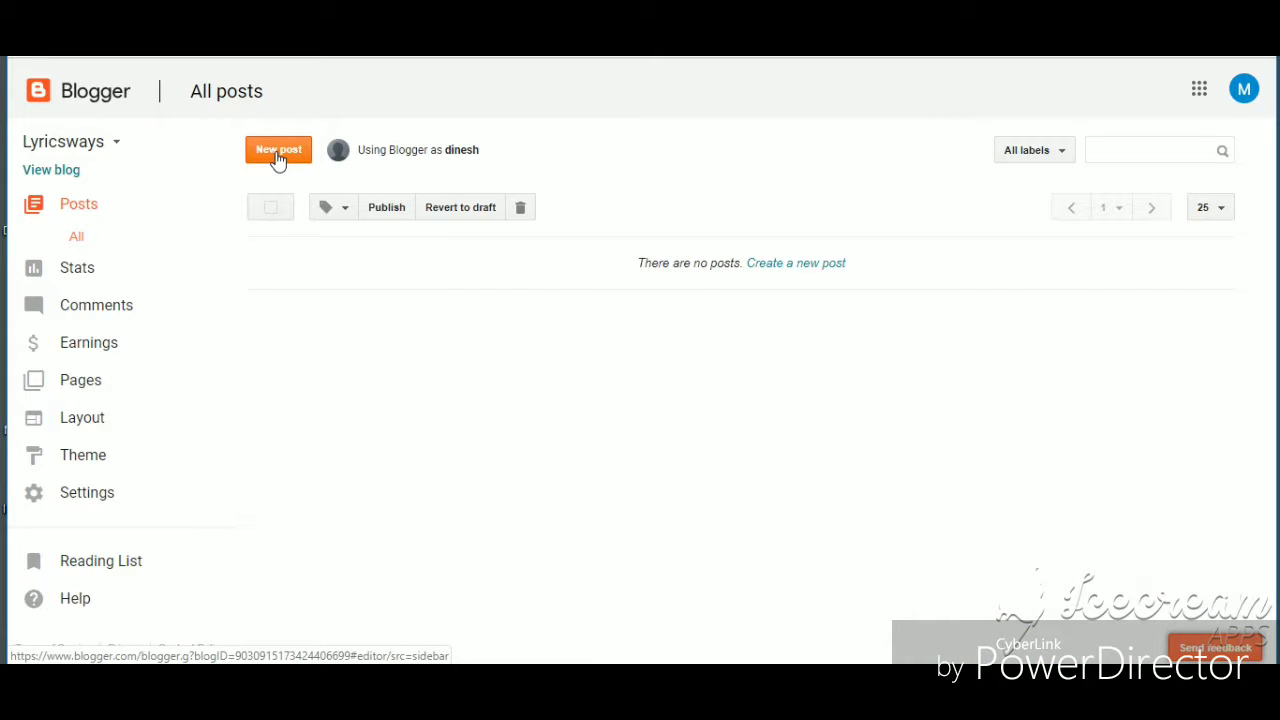
click(278, 155)
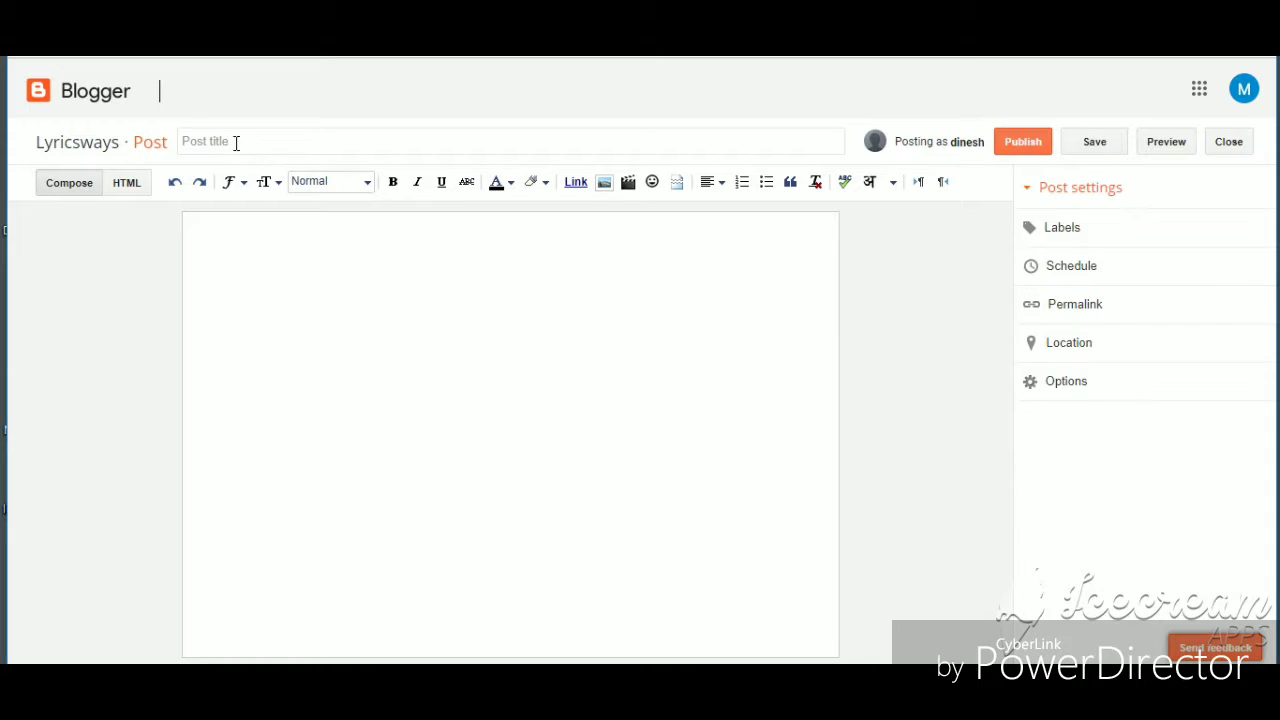
Title the post 'RED BATTIYAN LYRICS' and paste the same text as a Heading line in the body.
click(243, 140)
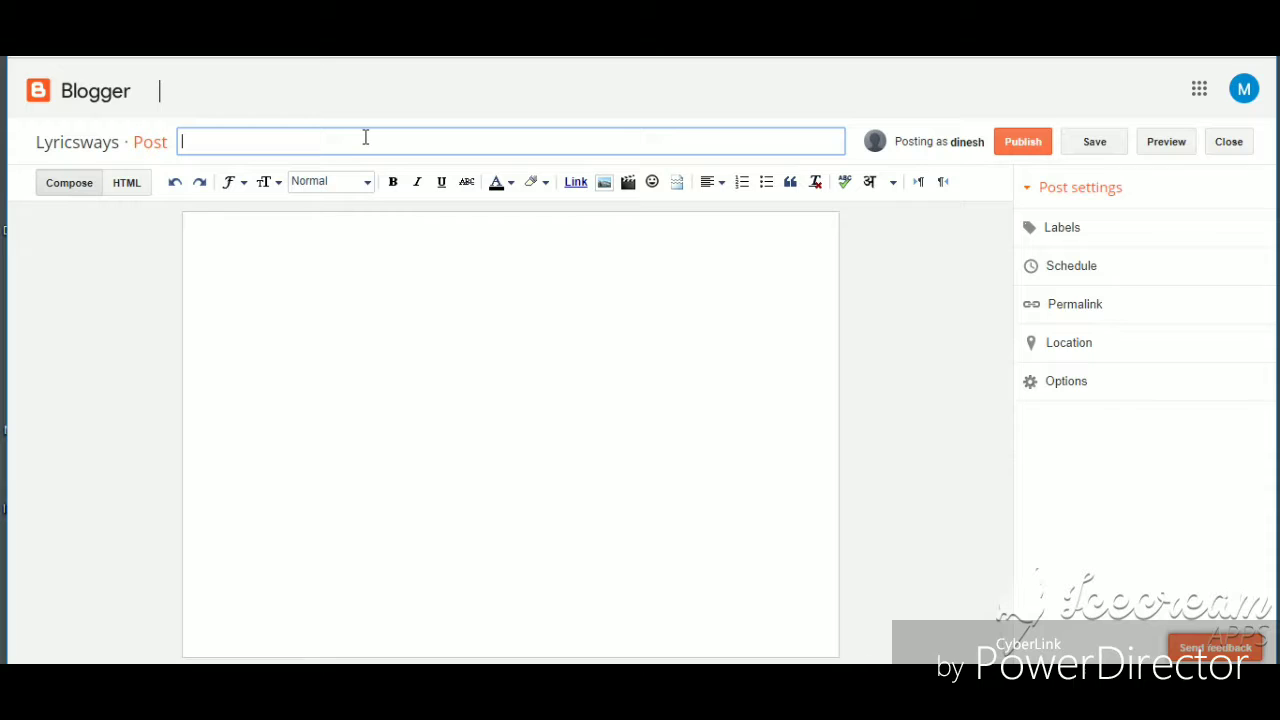
text(RED BATTIYAN LYRICS)
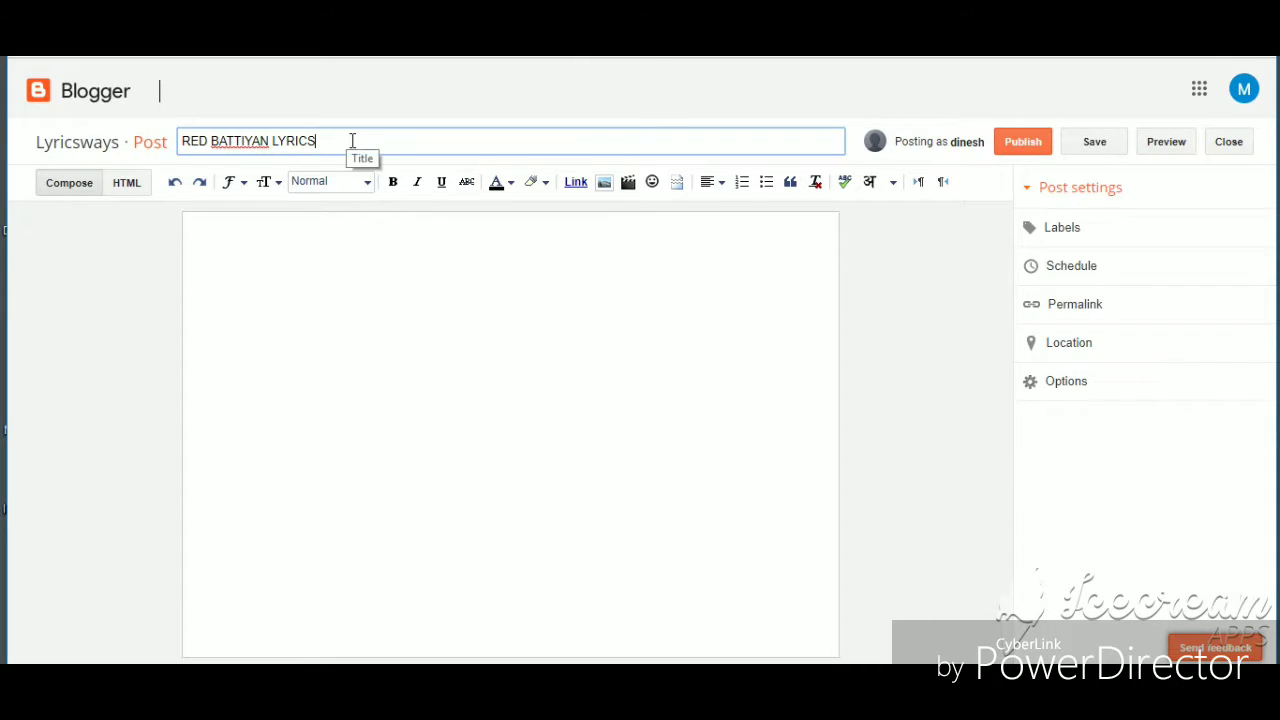
click(283, 270)
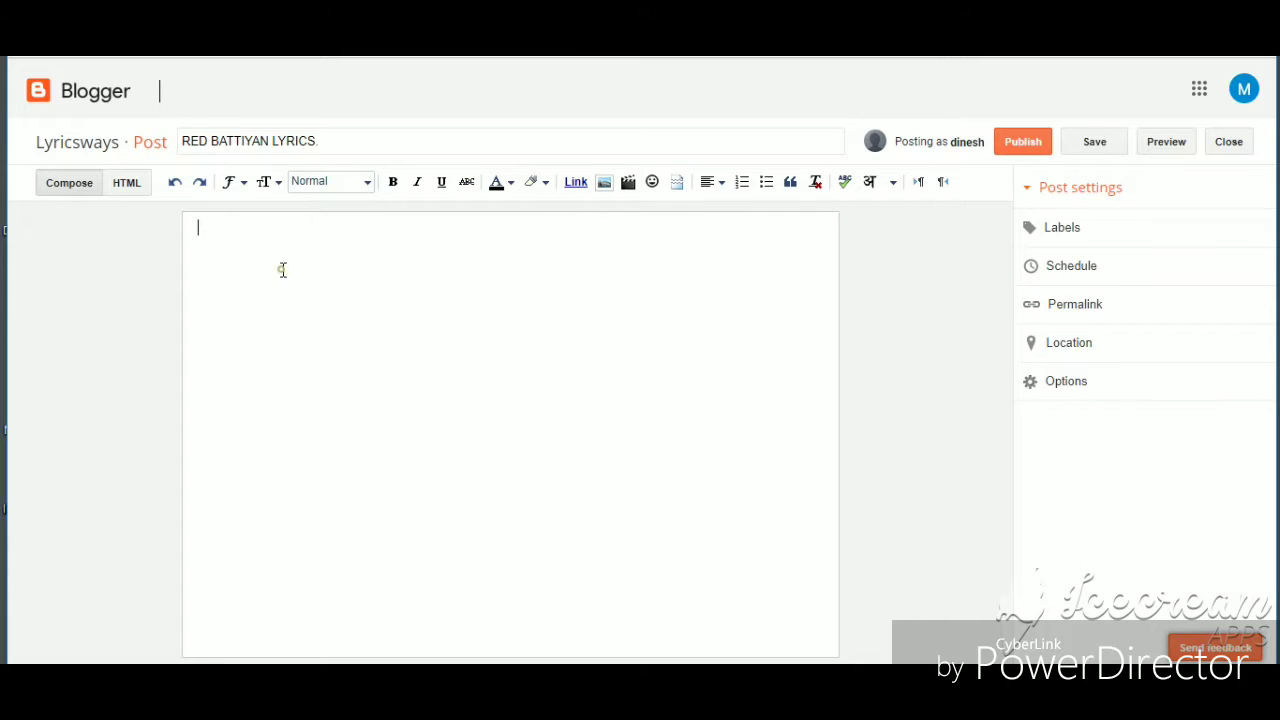
click(340, 184)
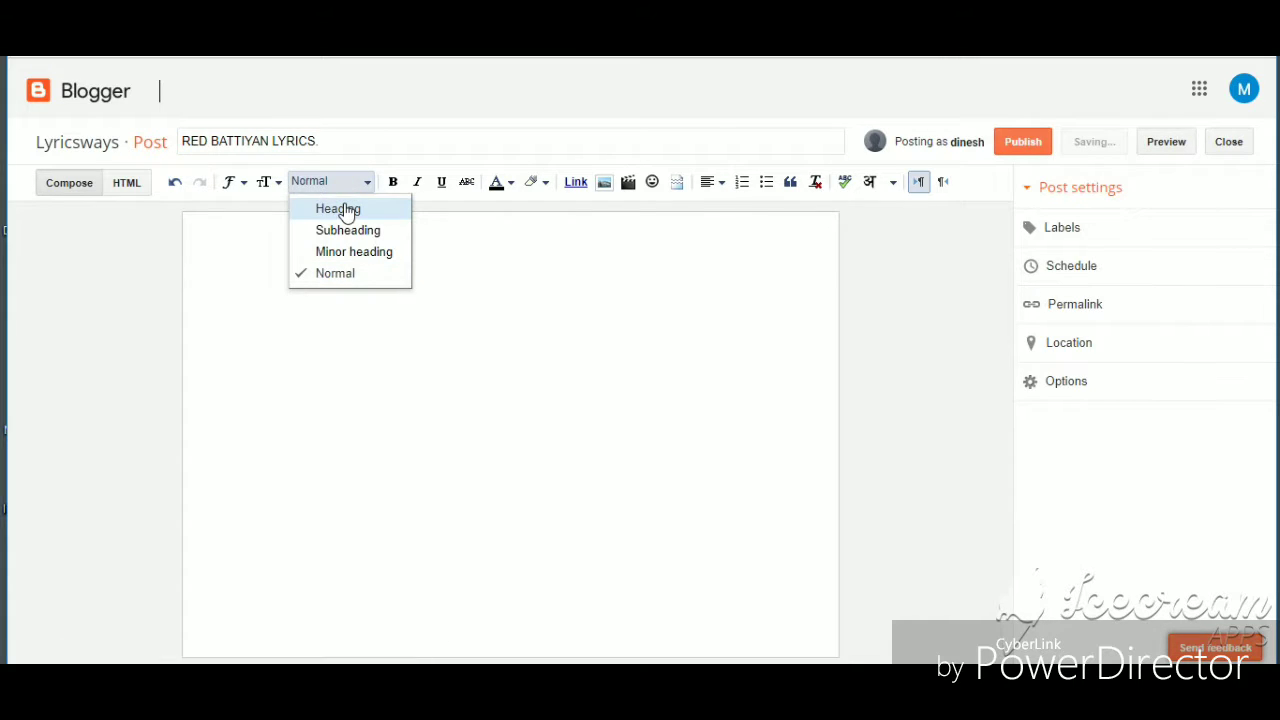
click(340, 209)
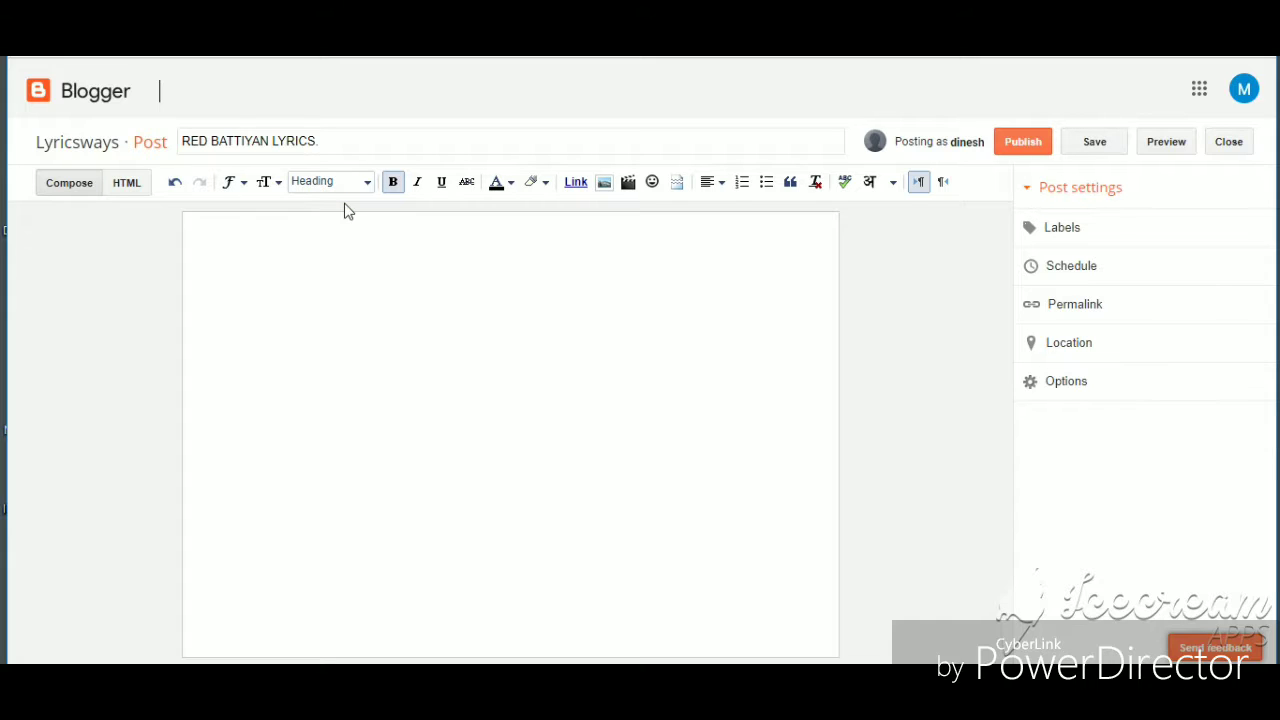
click(290, 250)
text(RED BATTIYAN LYRICS)
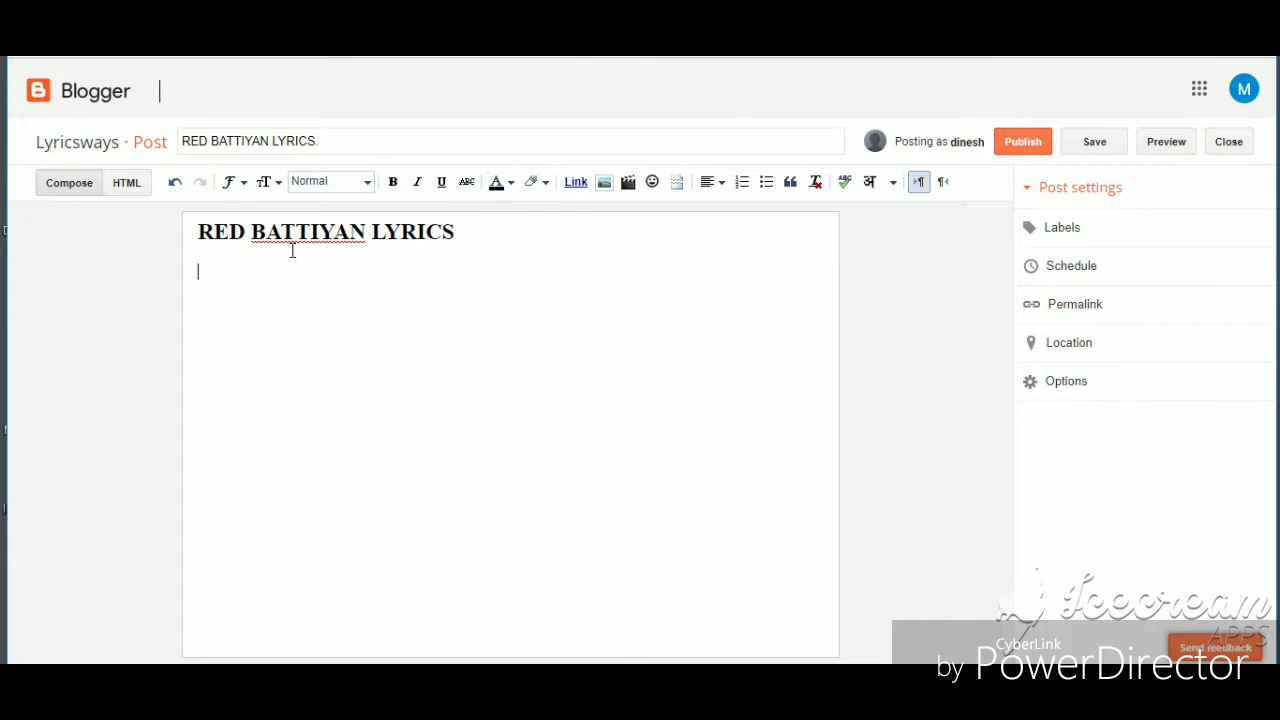
Paste the lyrics and credits into the body, adding a 'RED BATTIYAN INFO -' line above the credits.
key(ctrl+v)
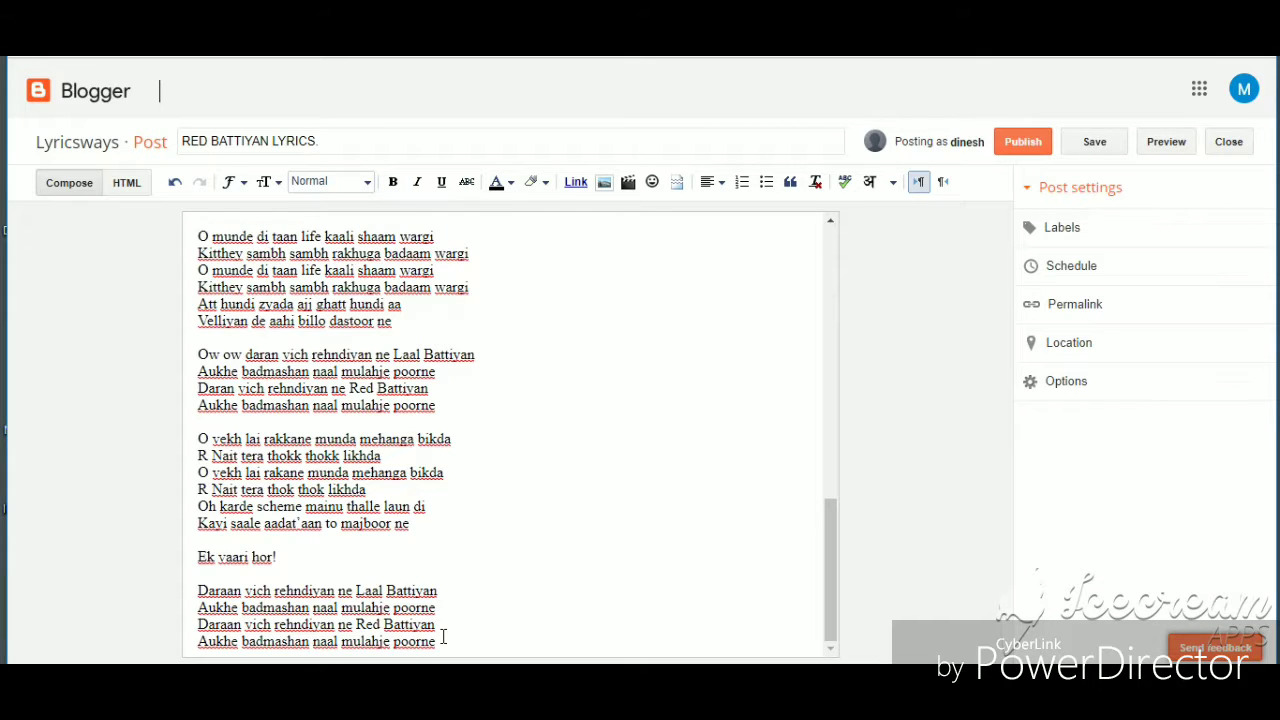
key(Return)
key(Return)
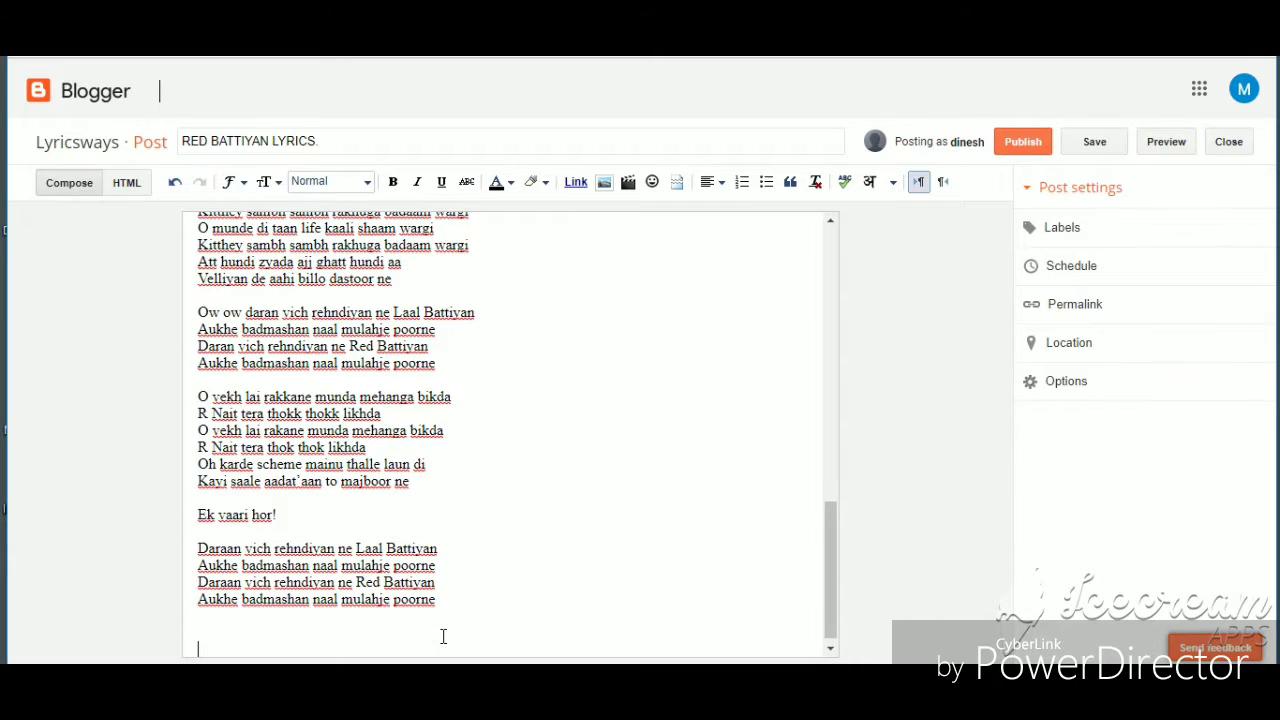
text(Written by: R Nait, Sunny Malton  SINGER - R Nait ,Sunny Malton  Music - BYG BYRD  Director - Rahul Chahal  Cast - Miss Karnawat, R Nait, Sunny Malton  Language - Punjabi  Director Of Photography - Rahul Chahal  Music Label - Jass Records)
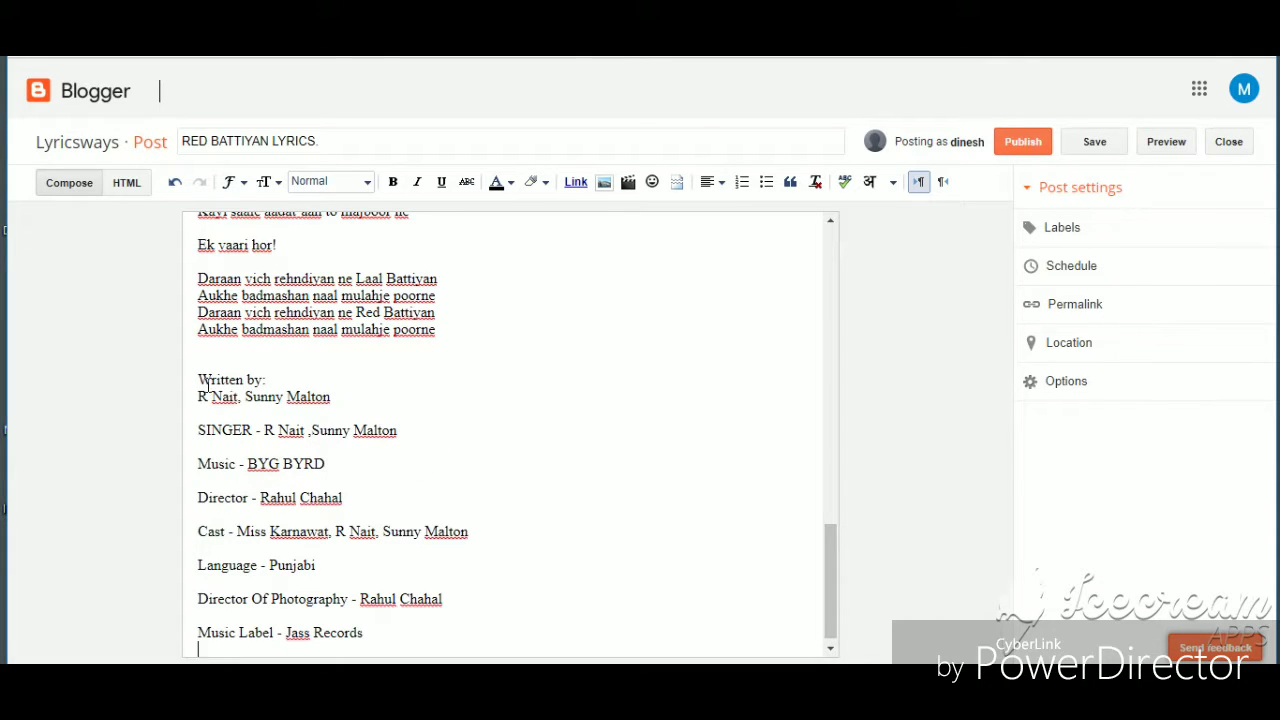
click(212, 355)
text(RED)
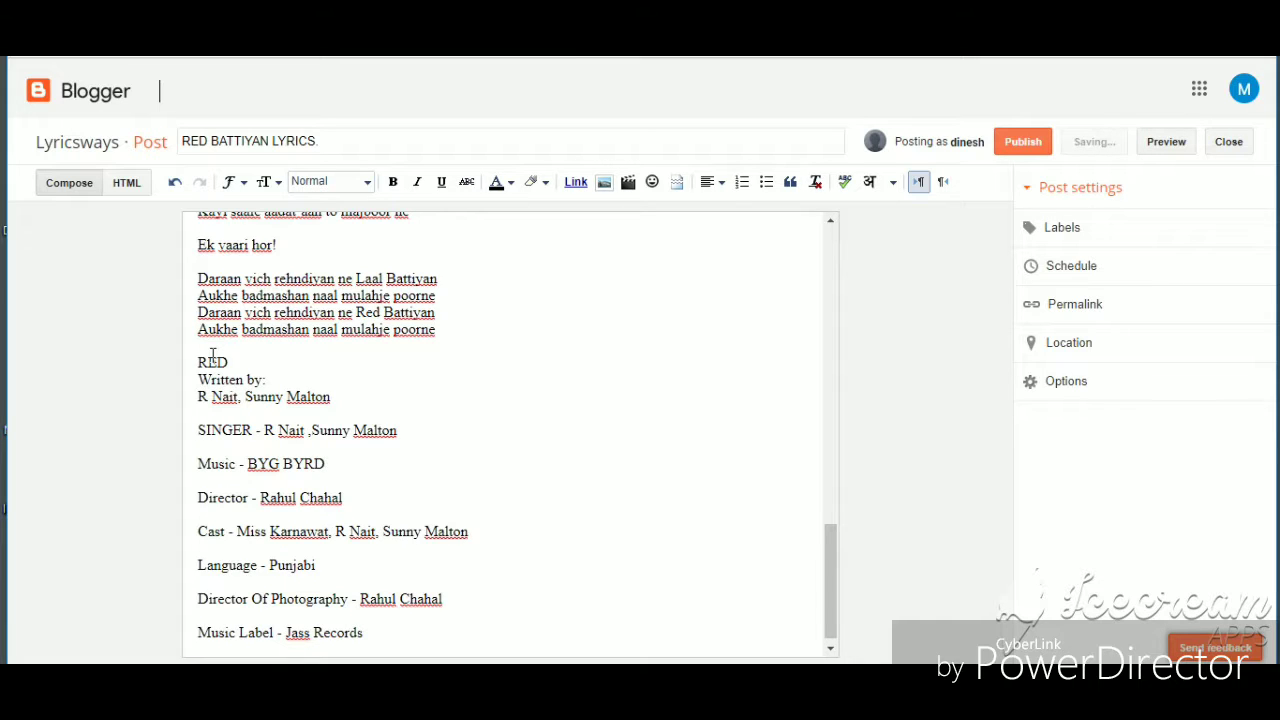
text( BATTIYAN)
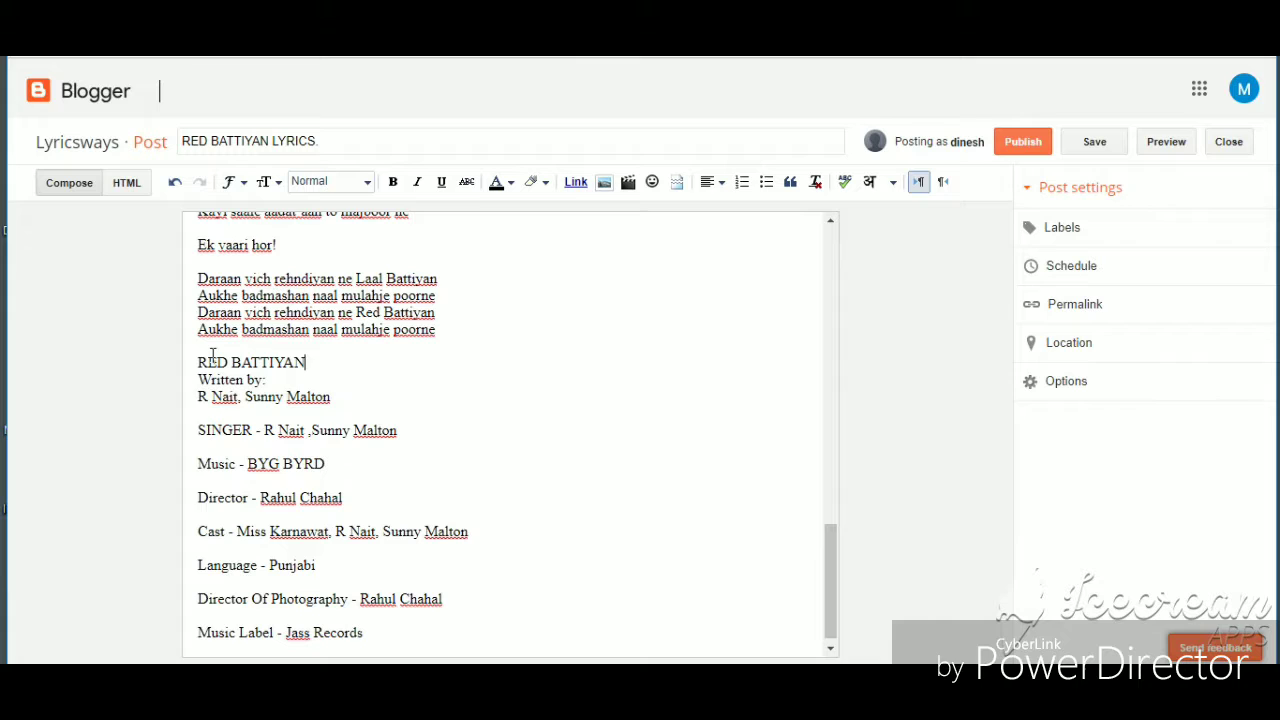
text( IN)
text(G)
text(FO)
text( -)
key(Return)
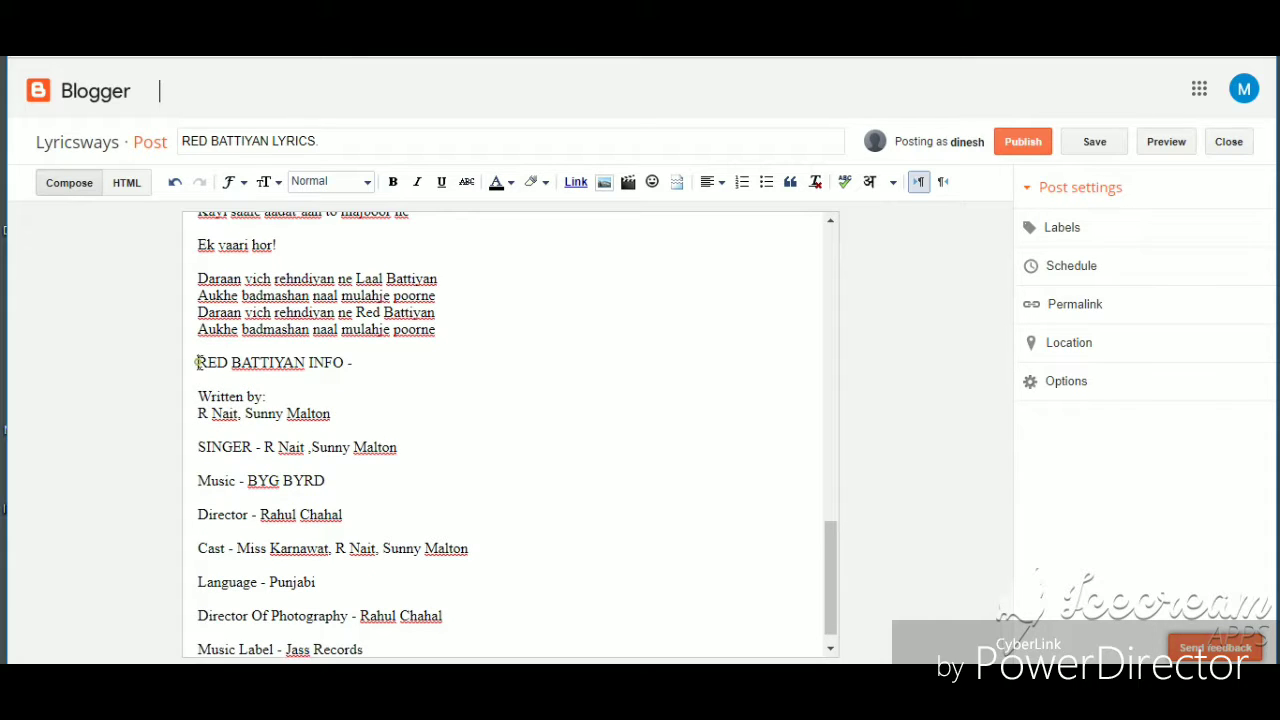
Format the 'RED BATTIYAN INFO -' line as a bold heading.
drag(197, 363, 357, 370)
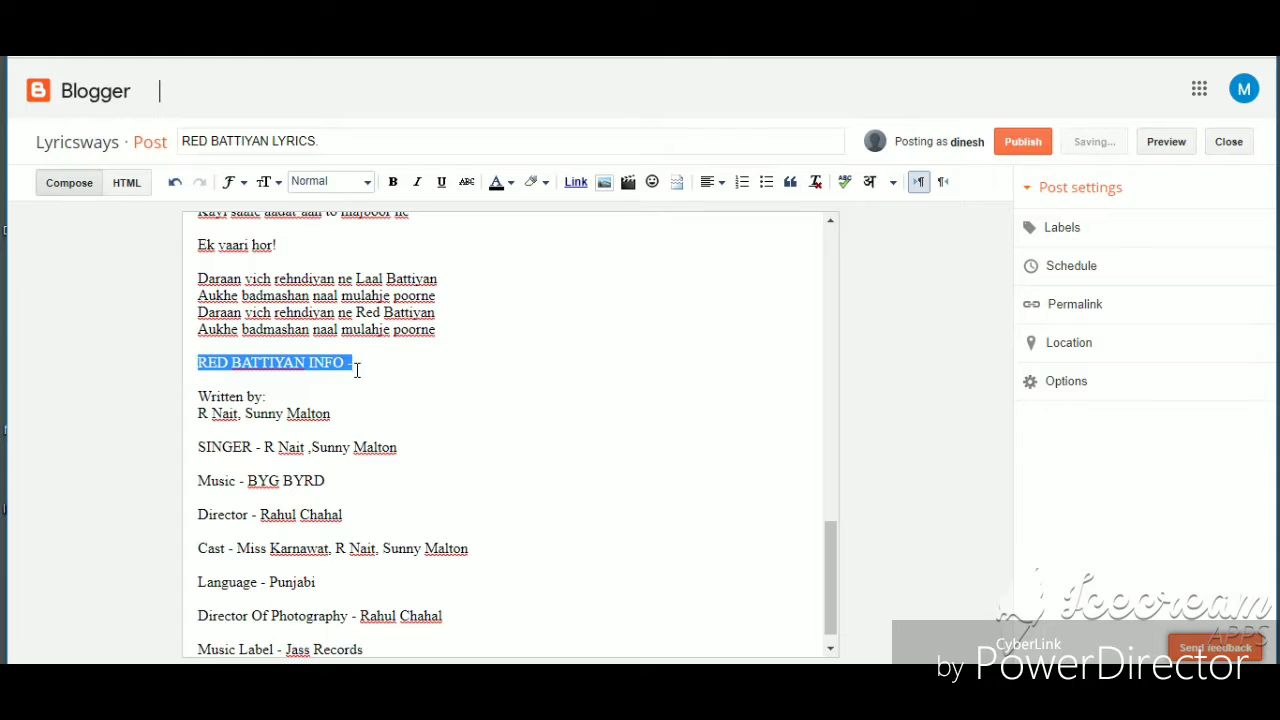
click(364, 185)
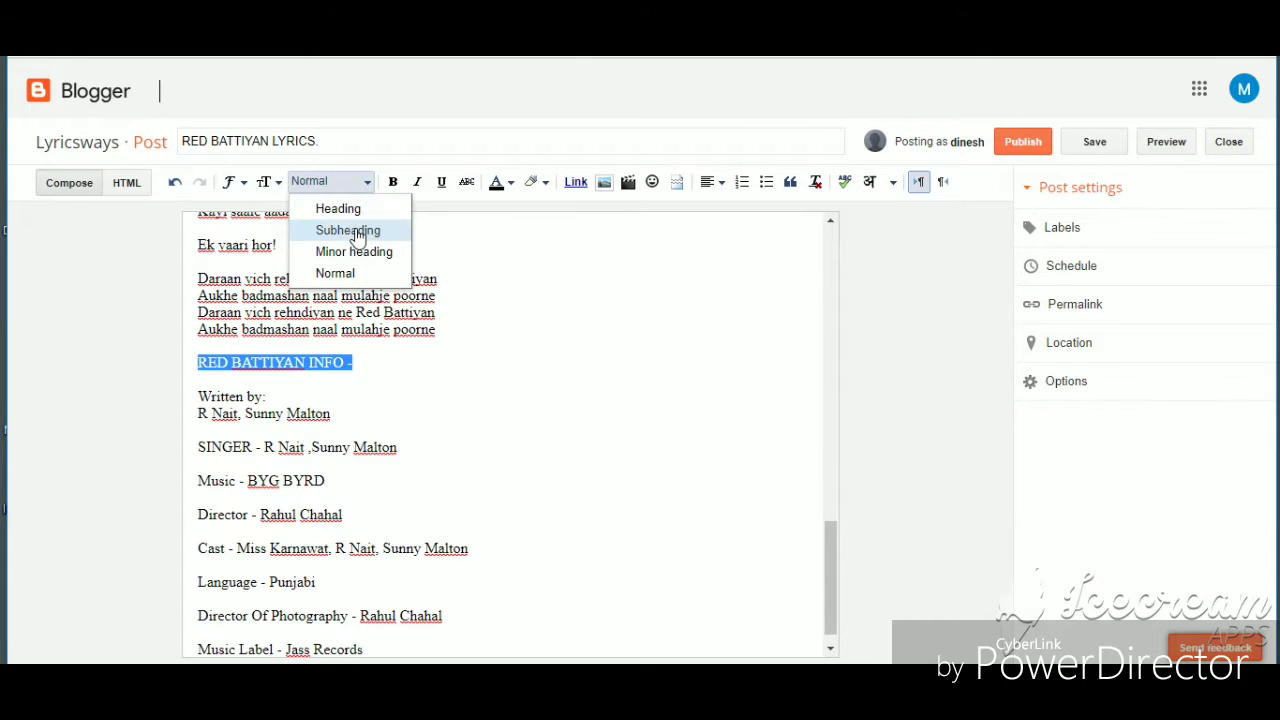
click(357, 232)
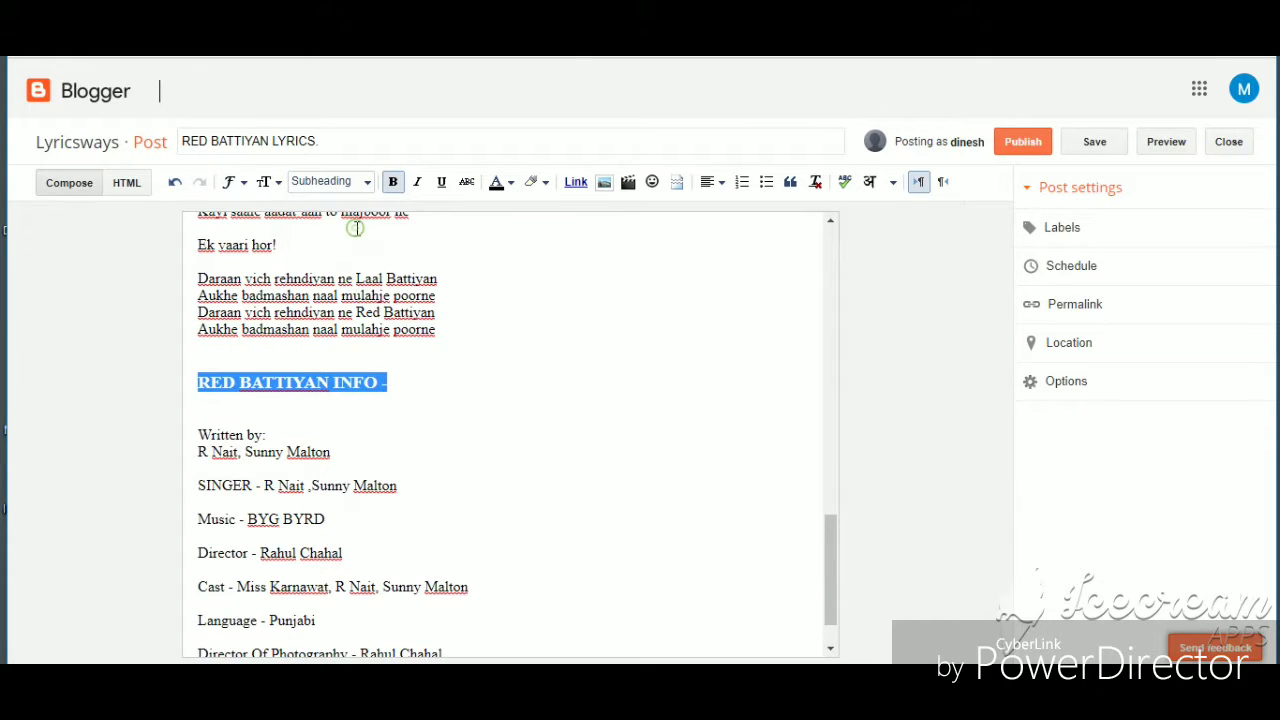
click(430, 395)
Join the writers' names onto the 'Written by:' line.
click(276, 432)
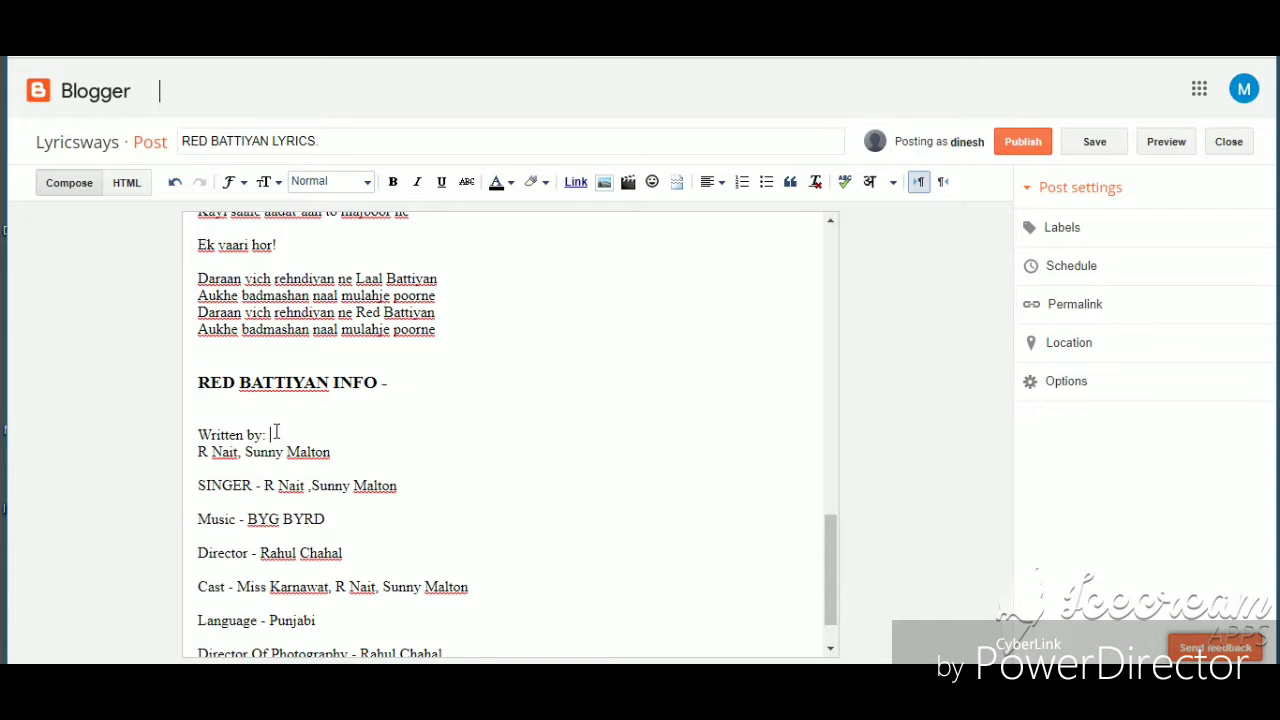
click(200, 455)
key(BackSpace)
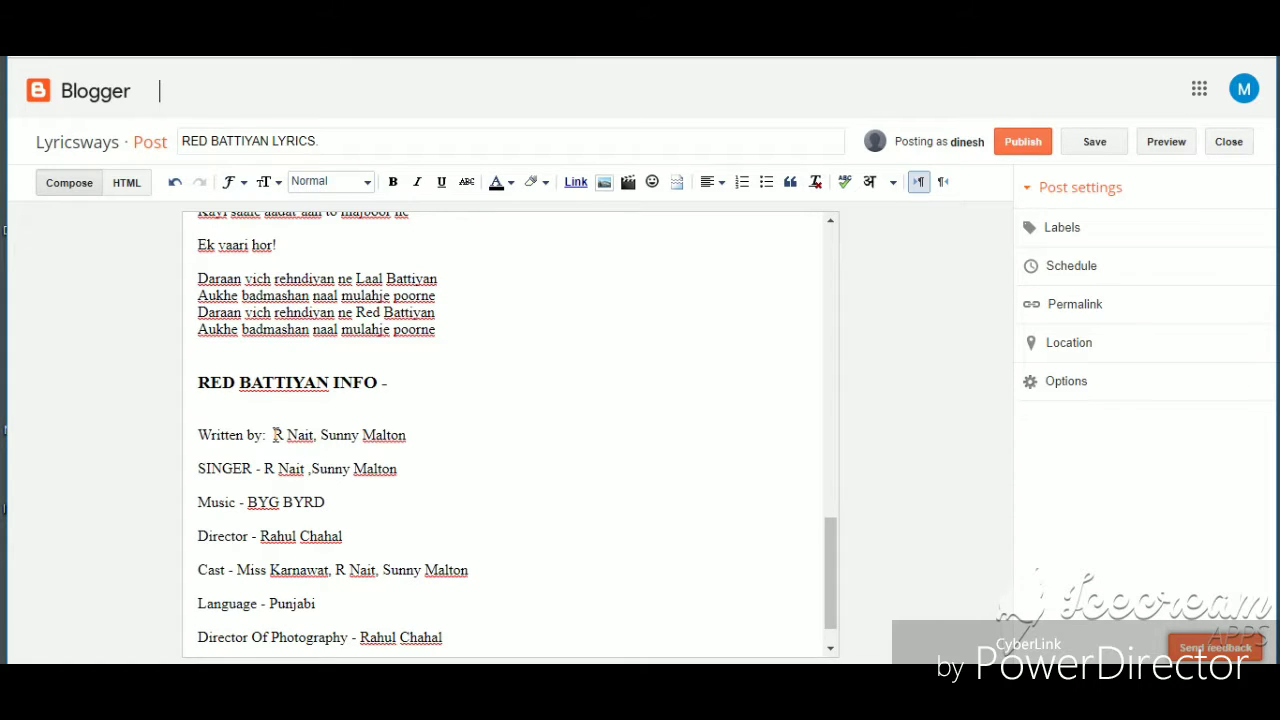
Make the 'Written by:' line a Minor heading, then select the credit lines from SINGER down.
drag(264, 435, 198, 435)
click(358, 183)
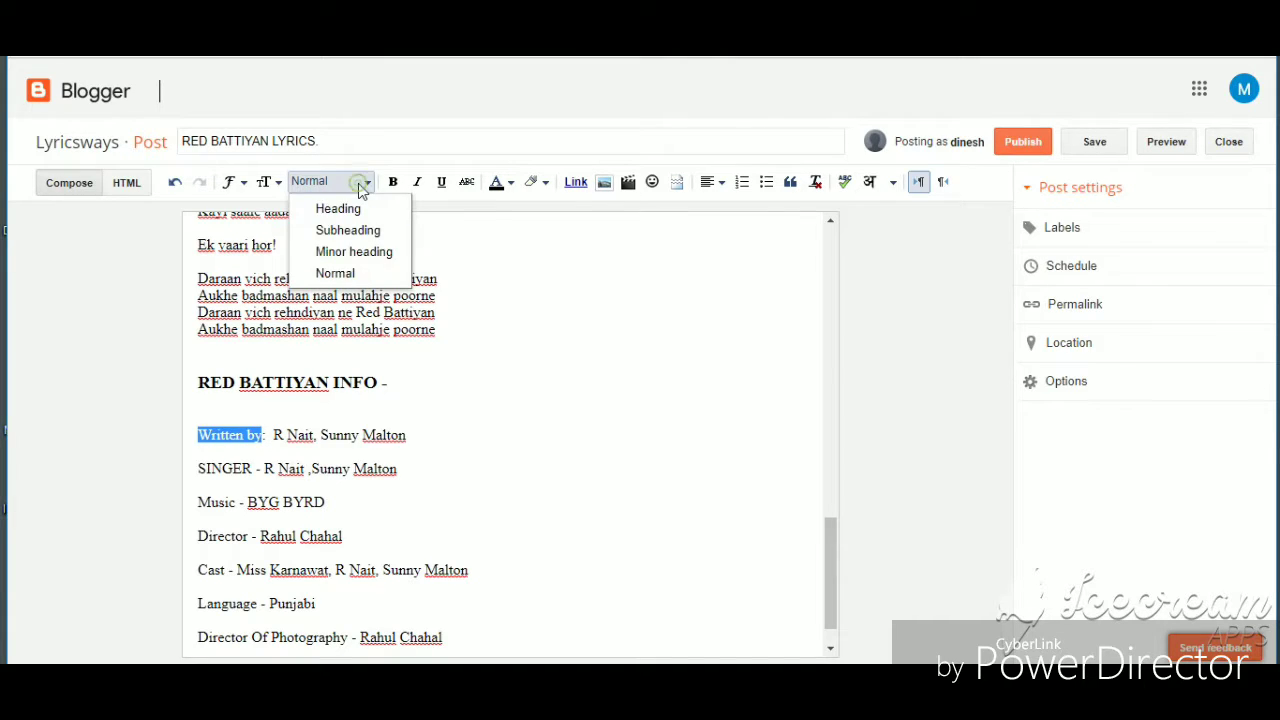
click(348, 262)
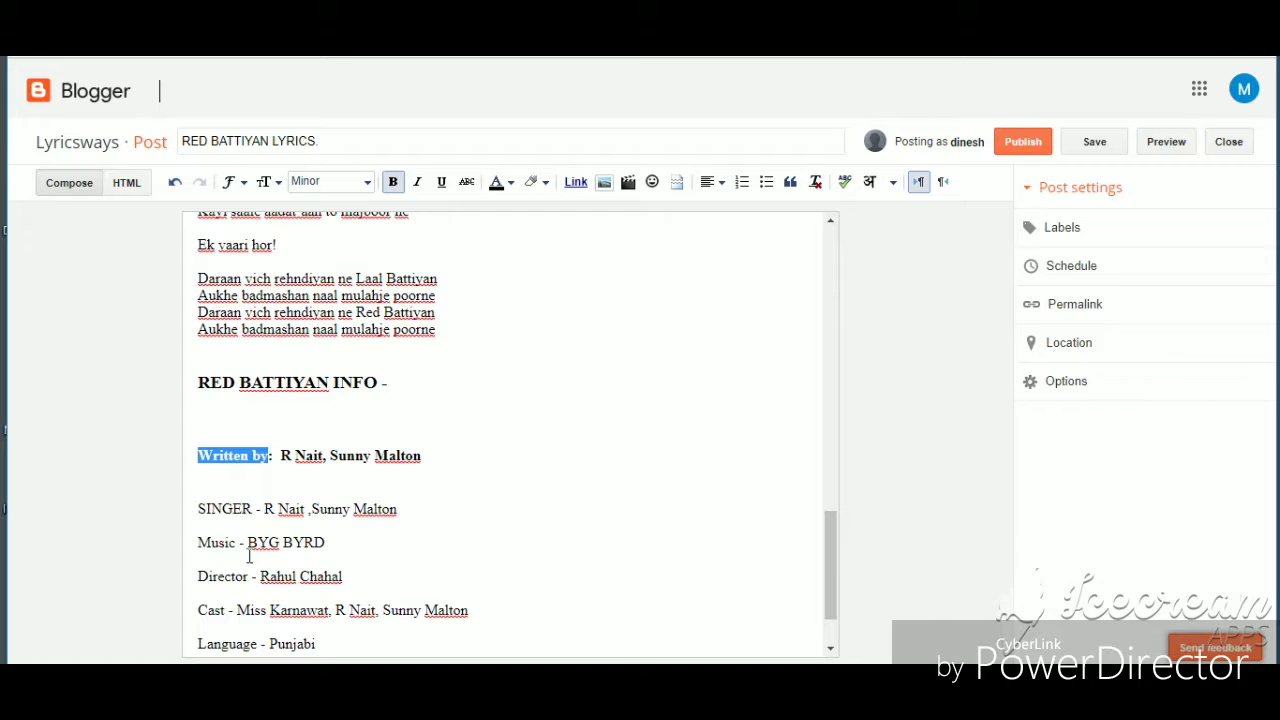
click(371, 480)
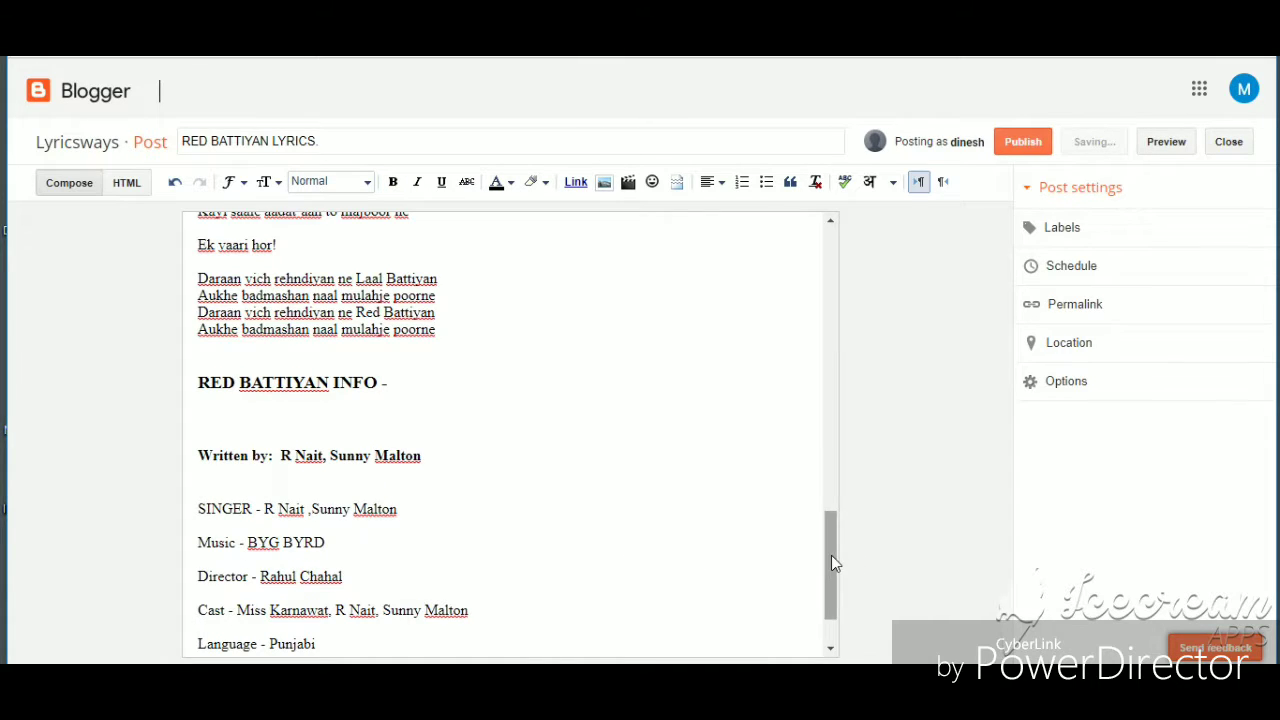
drag(831, 556, 831, 604)
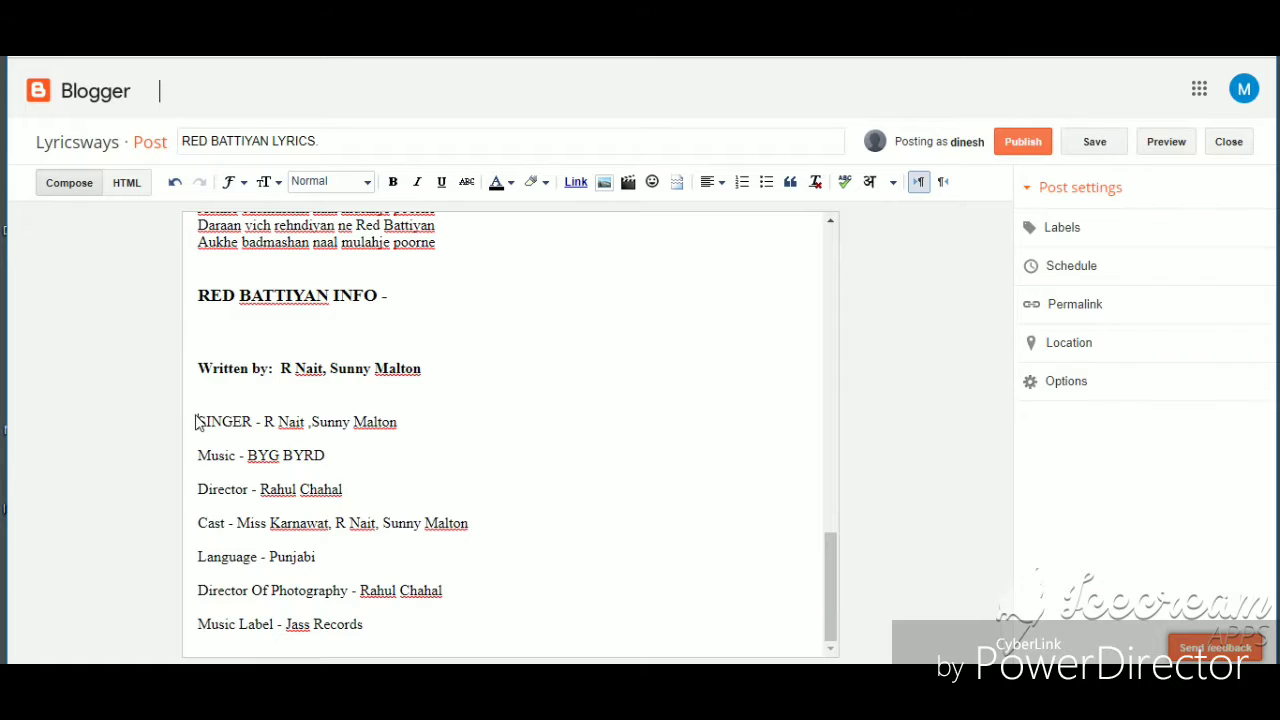
drag(205, 421, 375, 634)
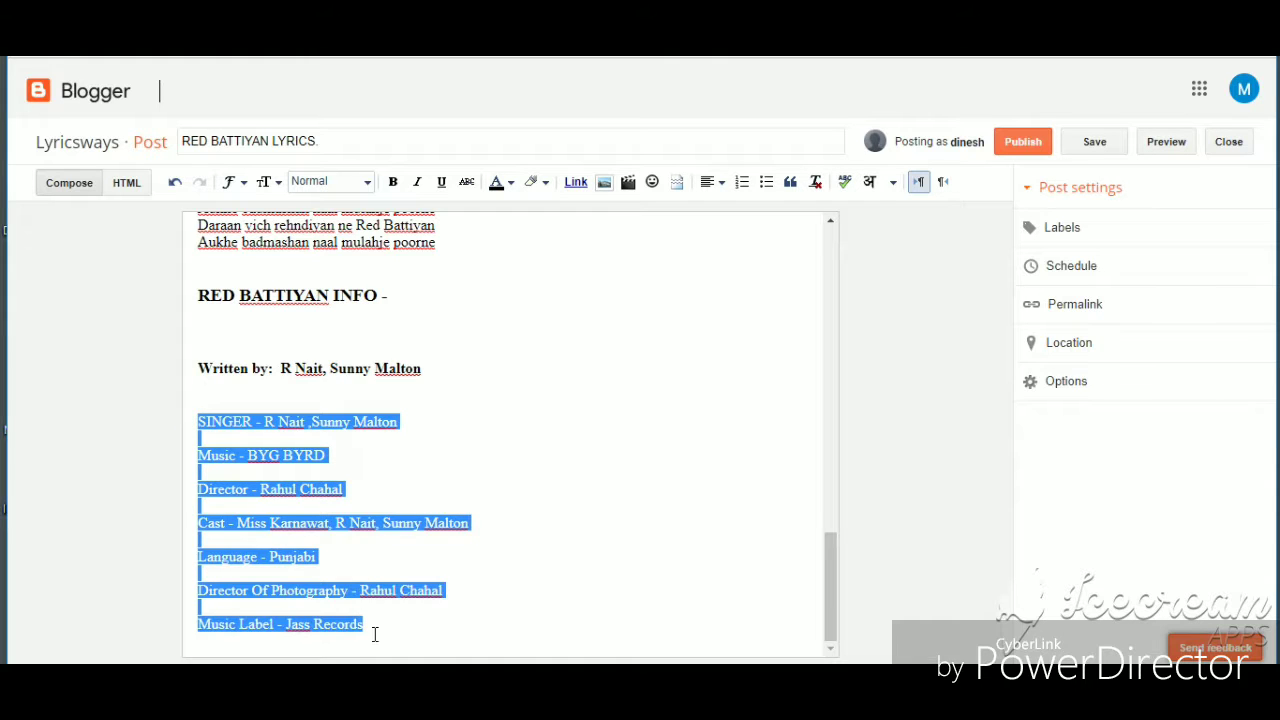
Apply Minor heading to the SINGER through Music Label credit lines.
click(367, 184)
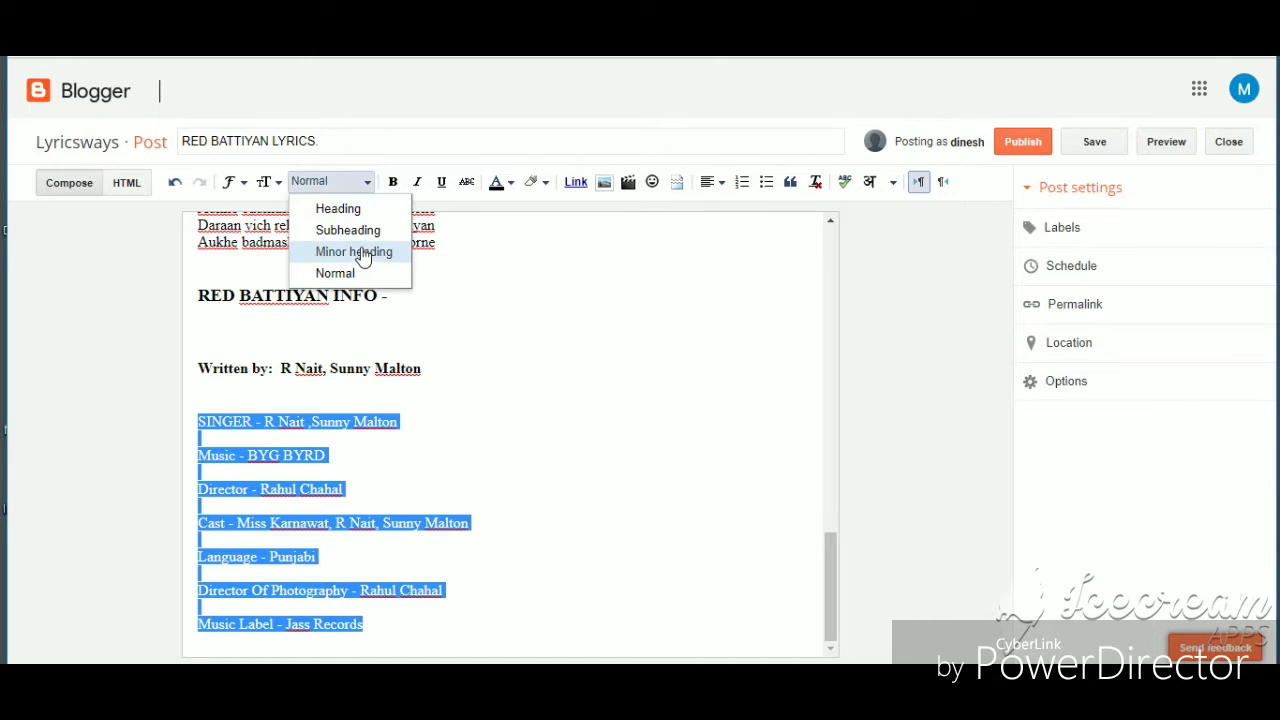
click(358, 252)
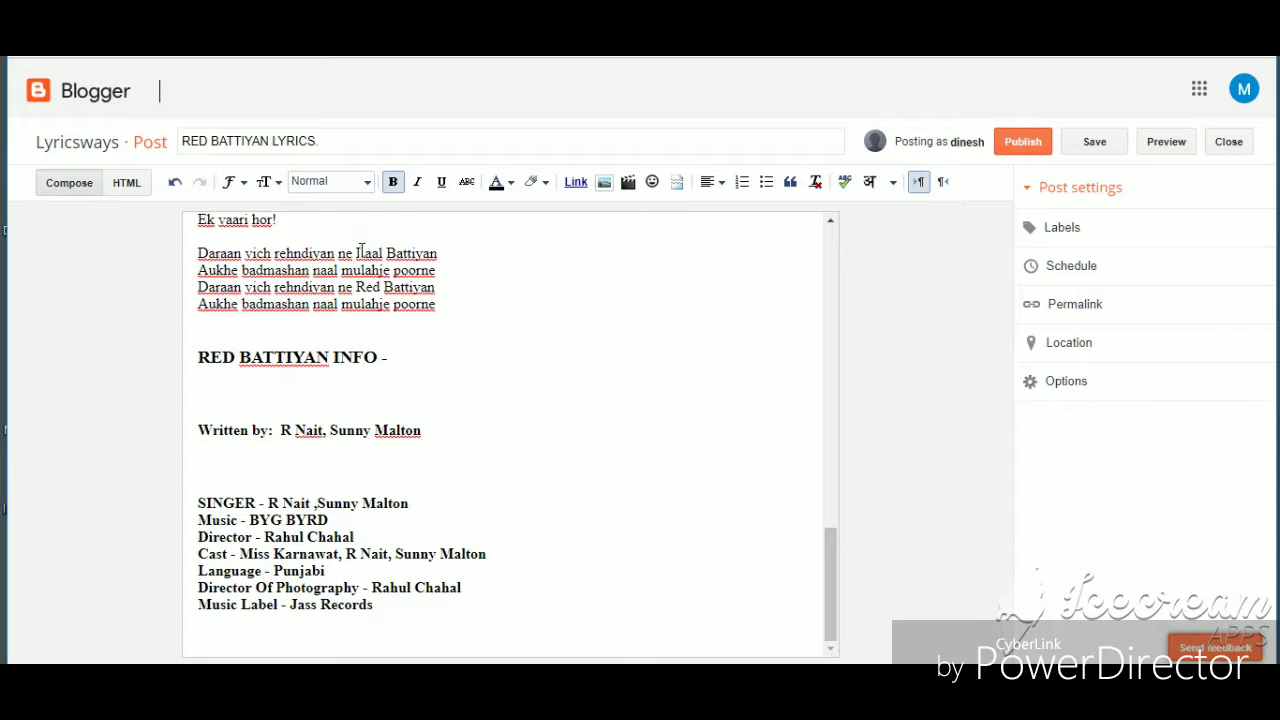
click(480, 482)
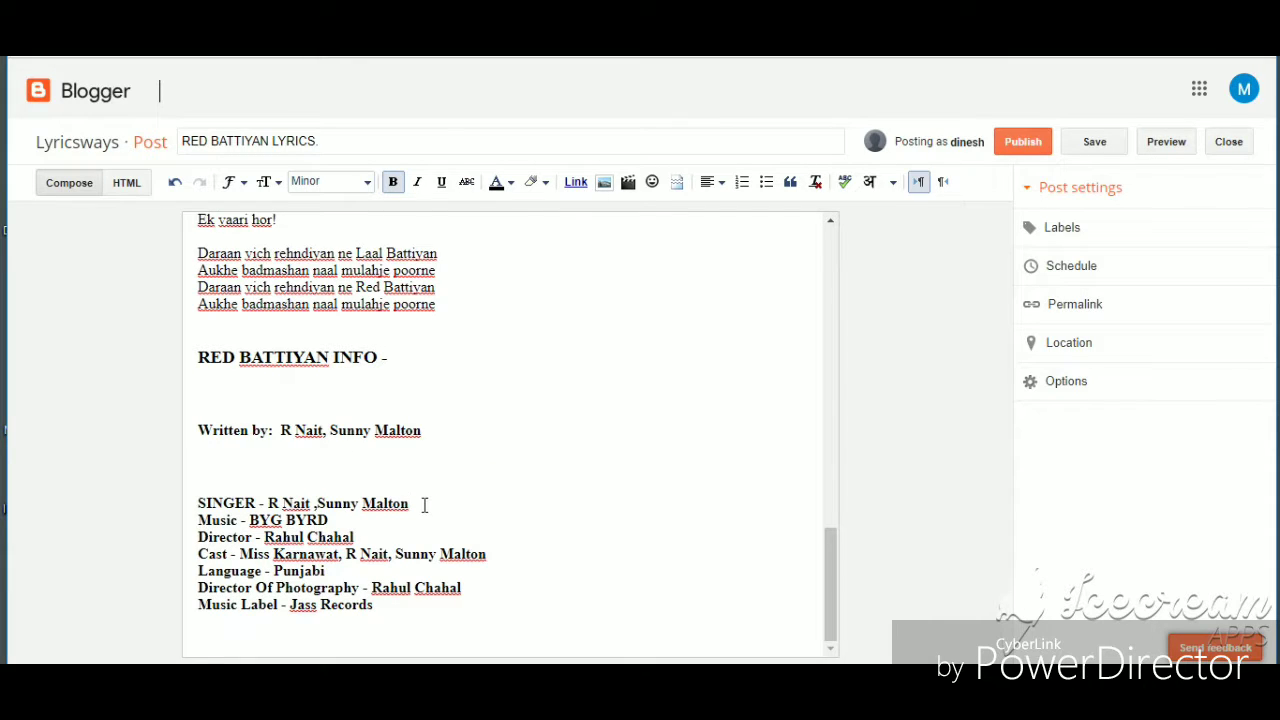
Remove the blank lines between the Written by line and the SINGER credit.
click(309, 471)
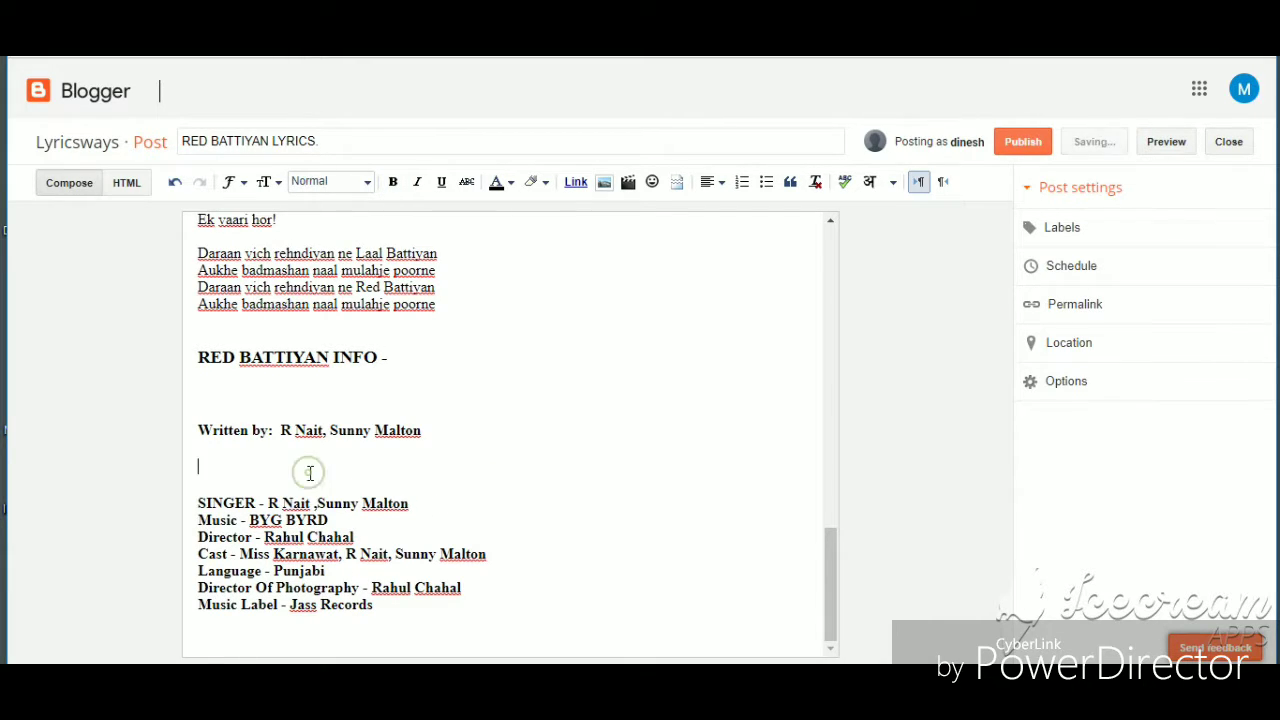
key(BackSpace)
key(BackSpace)
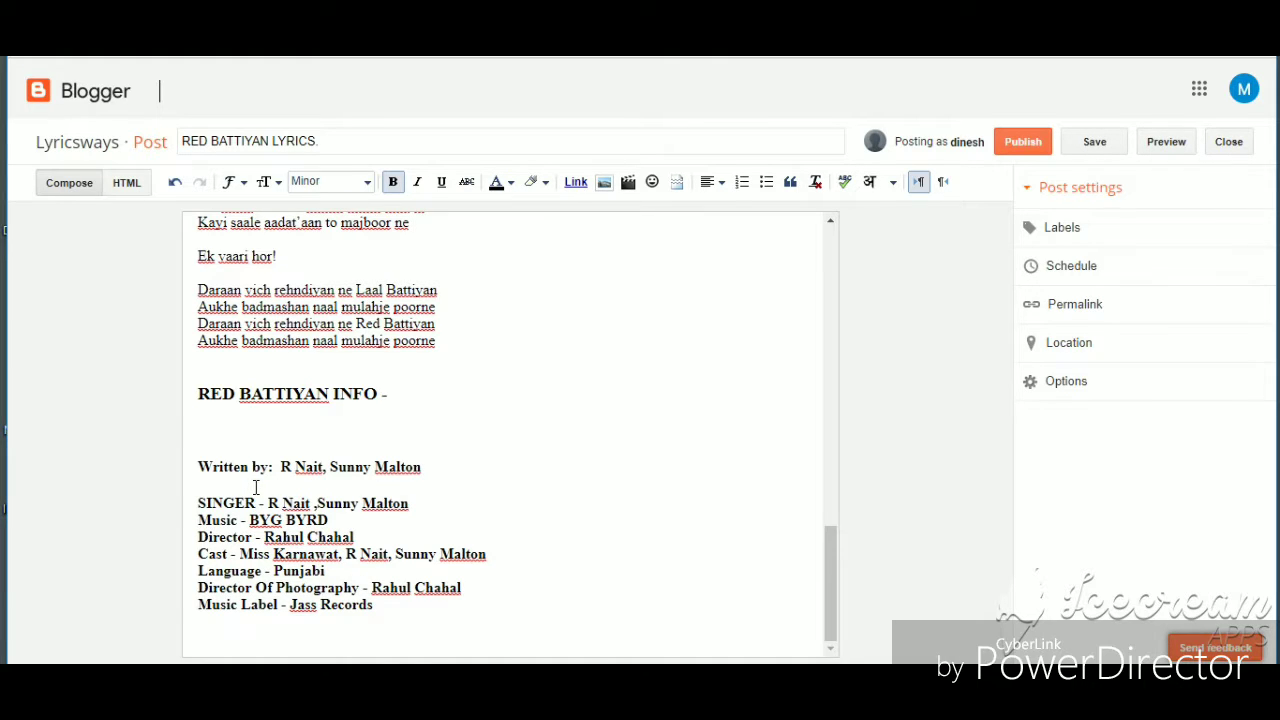
click(198, 502)
double_click(199, 490)
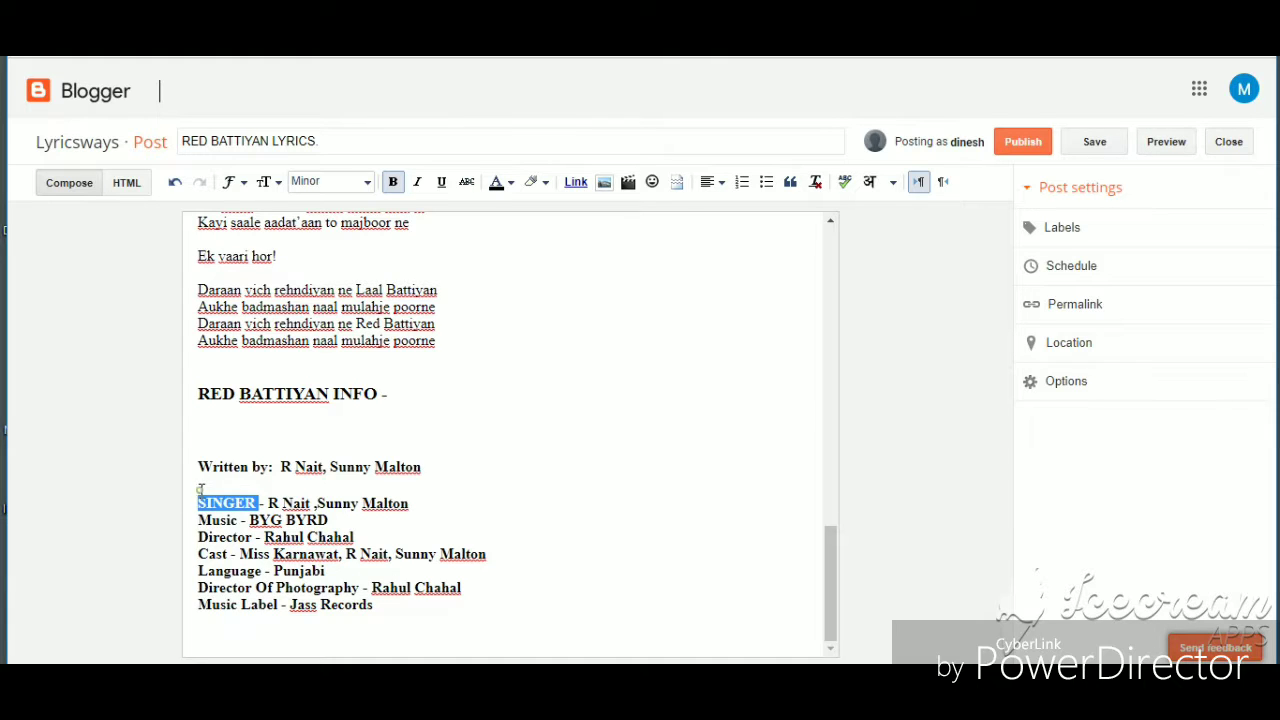
click(200, 488)
drag(200, 486, 423, 486)
click(423, 486)
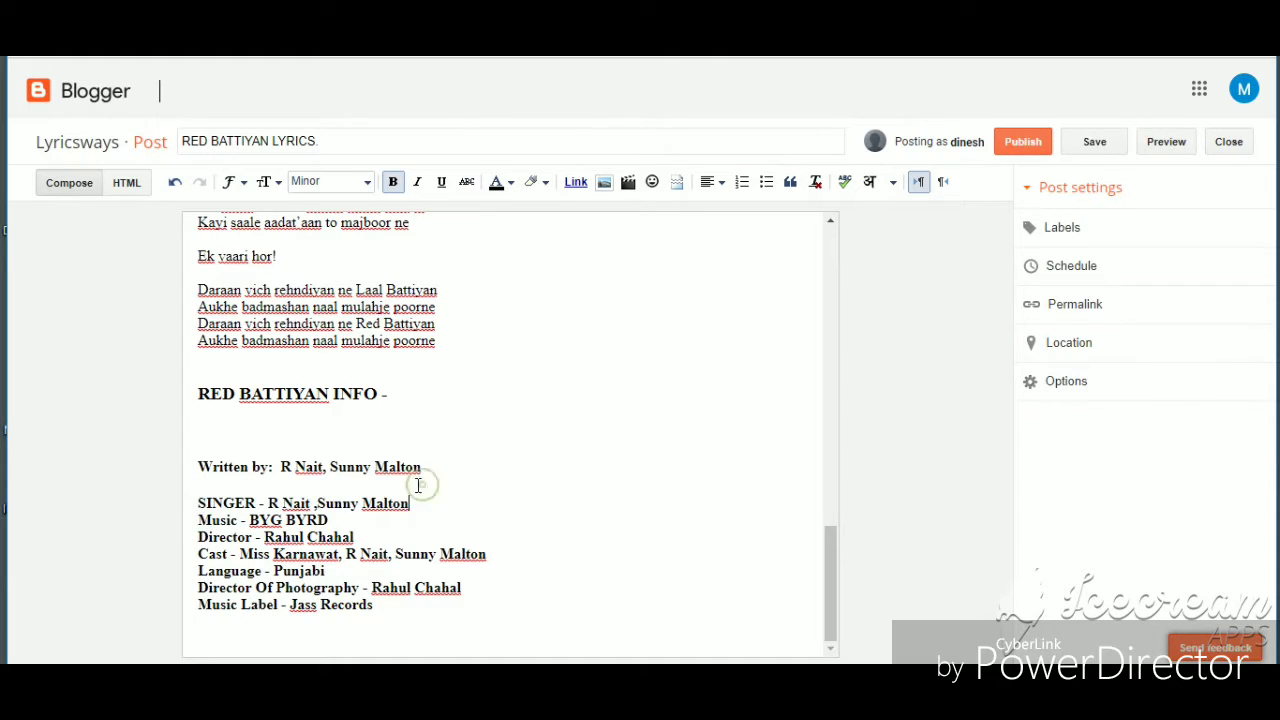
click(202, 500)
key(BackSpace)
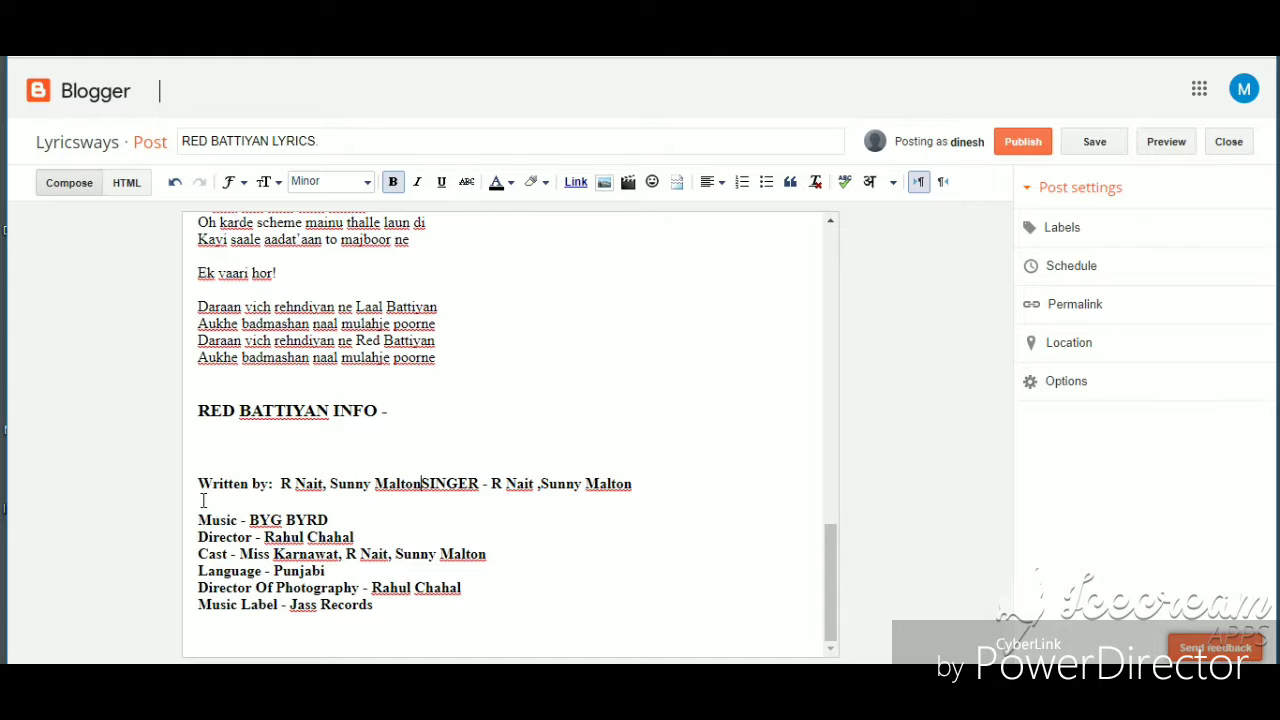
key(Return)
key(Return)
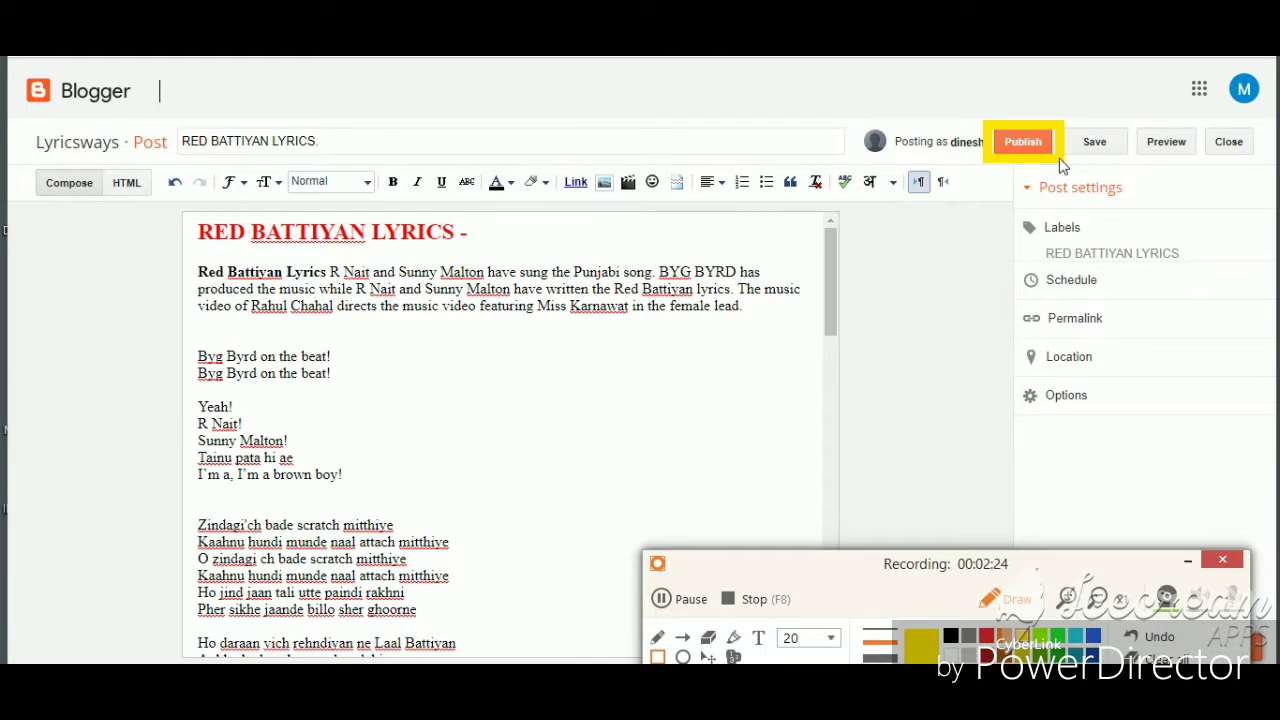
Publish the RED BATTIYAN LYRICS post.
drag(1063, 166, 987, 130)
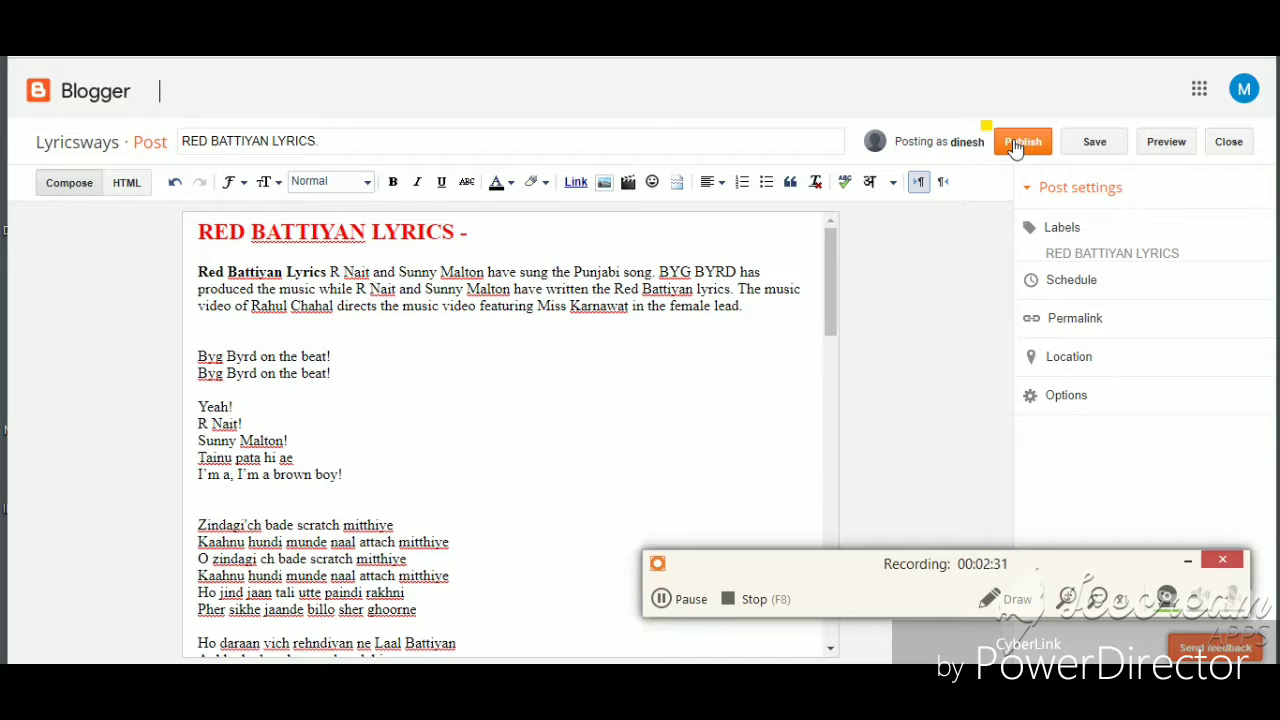
click(1016, 146)
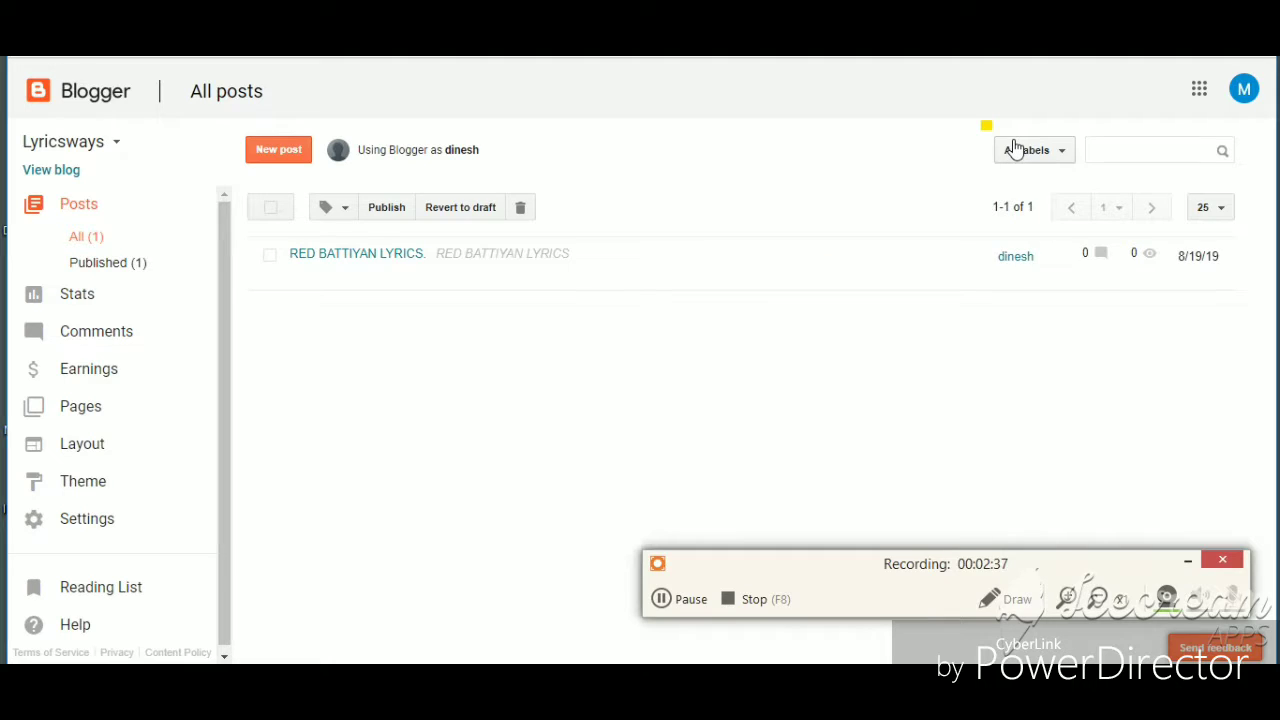
mouse_move(1052, 254)
View the live post on the Lyricsways blog and scroll down through the lyrics.
click(333, 278)
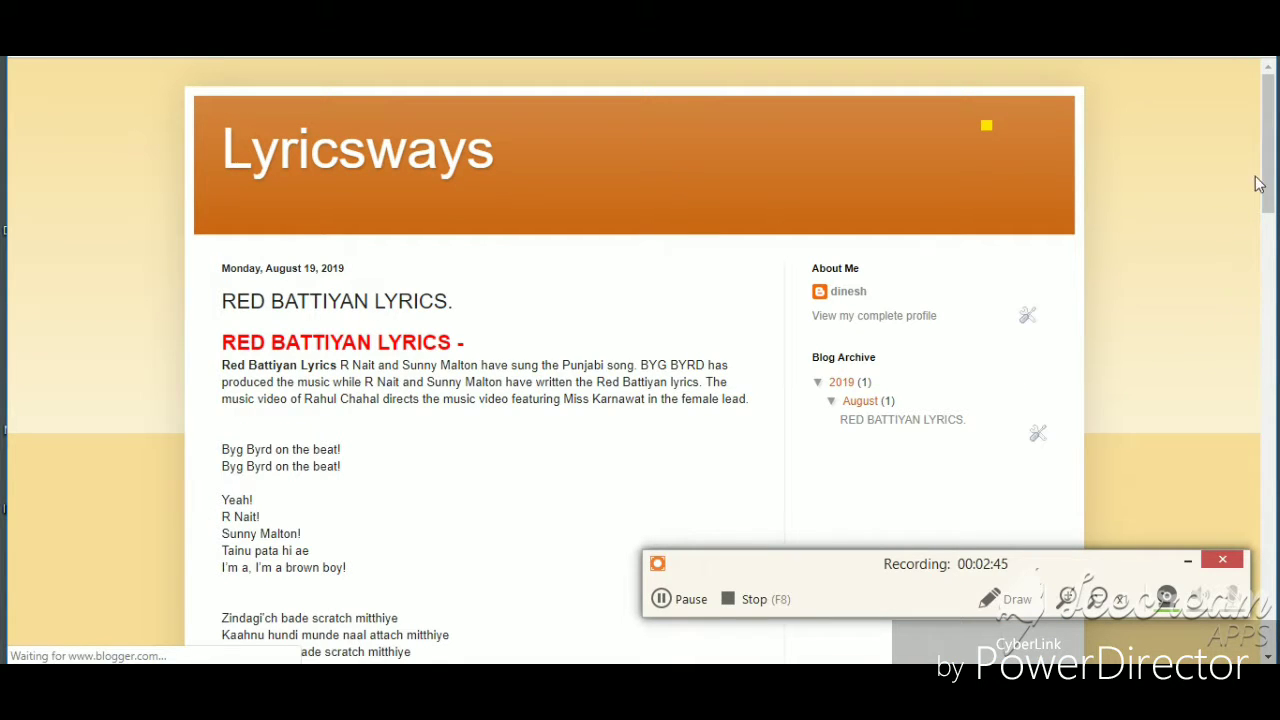
scroll(1268, 175, down, 4)
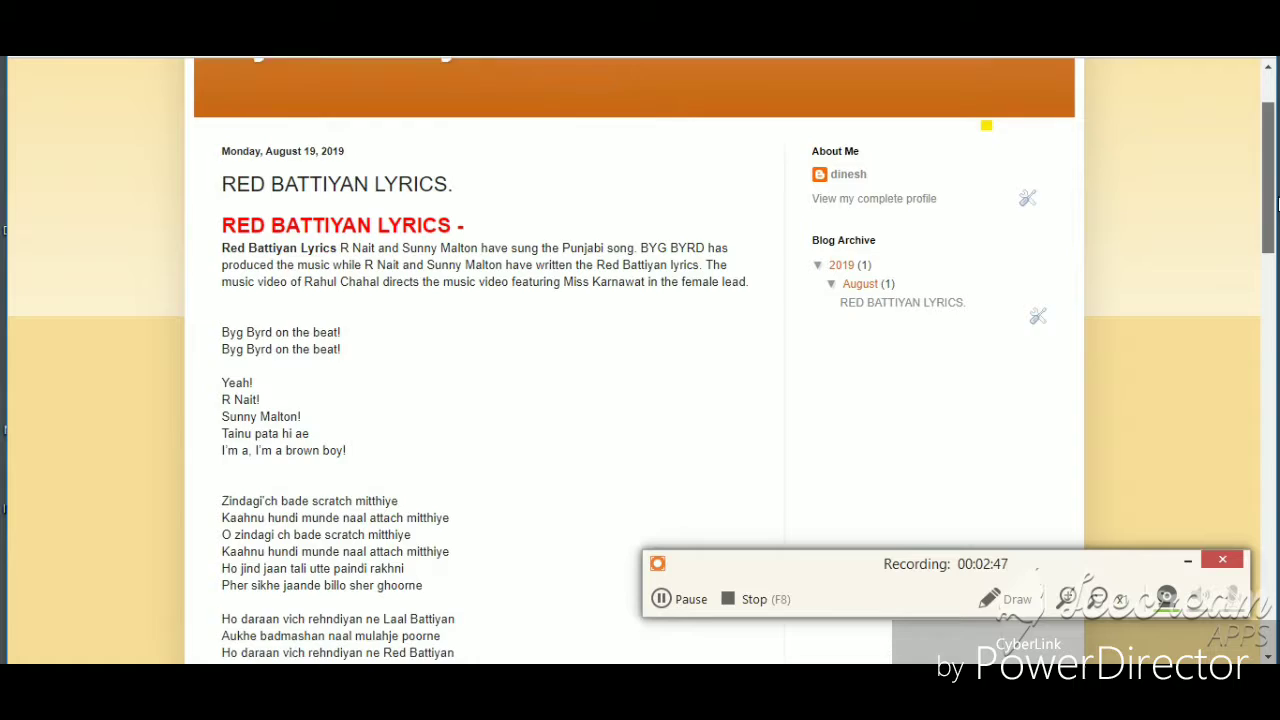
scroll(1268, 200, down, 6)
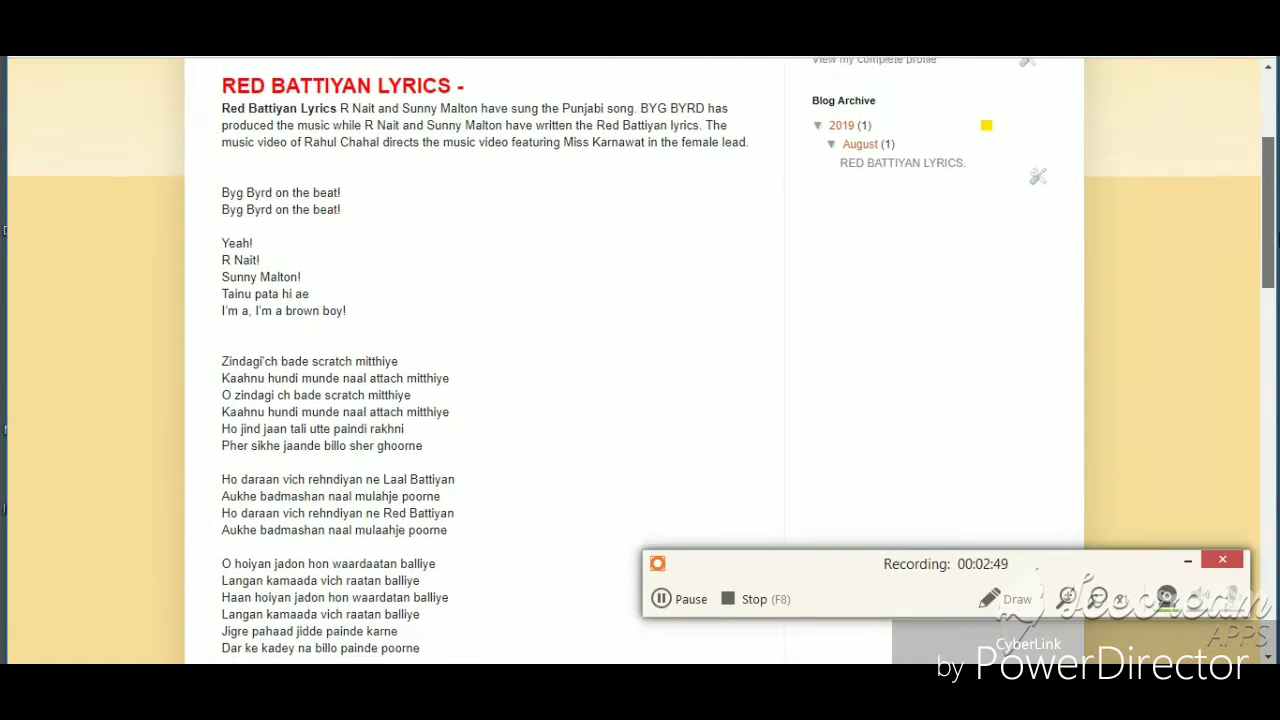